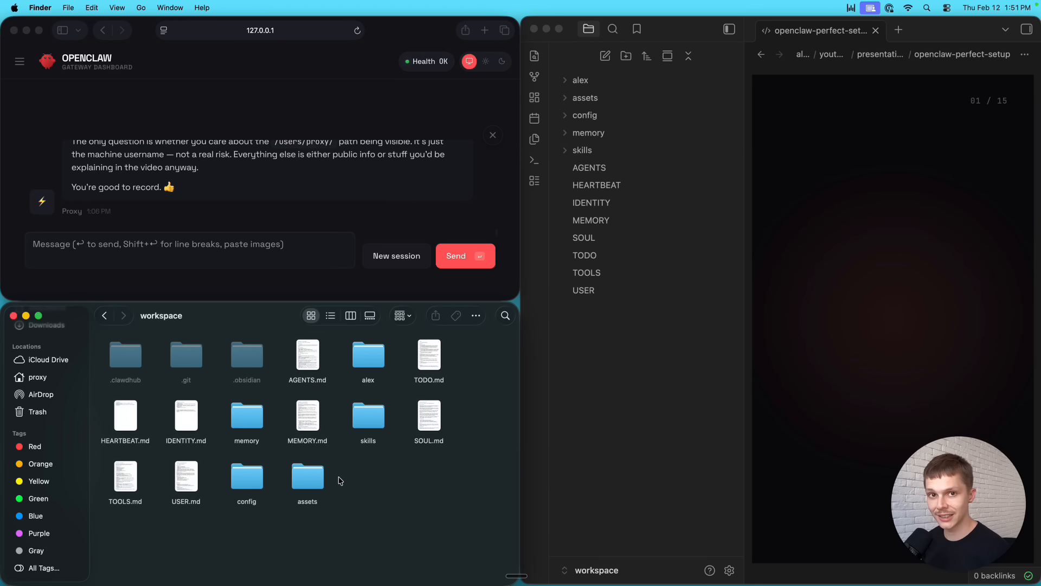
Look through the AGENTS and HEARTBEAT notes in the workspace vault in Obsidian.
left_click(616, 275)
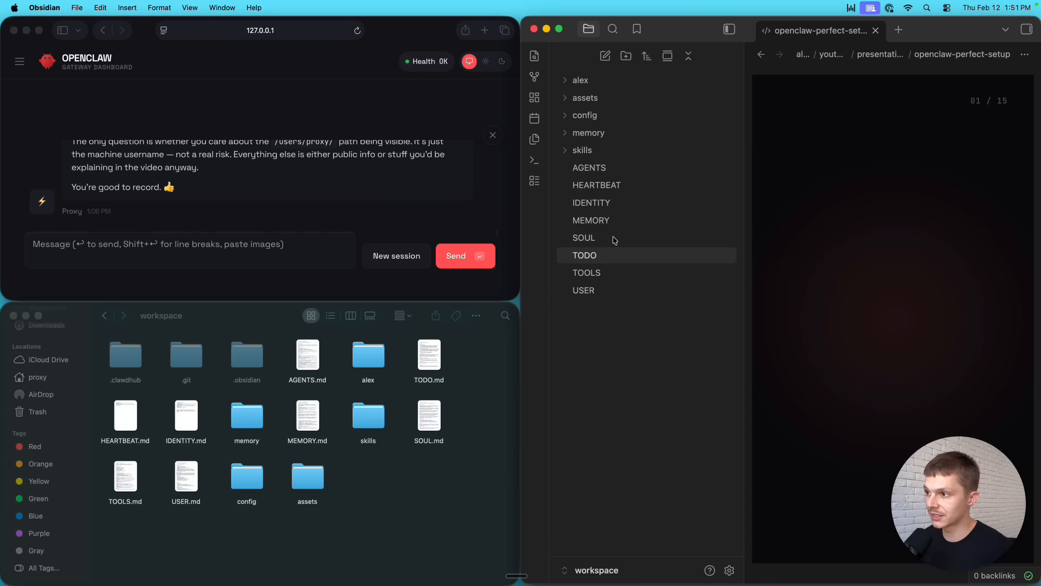
left_click(590, 168)
scroll(712, 246, "down", 5)
scroll(705, 244, "up", 5)
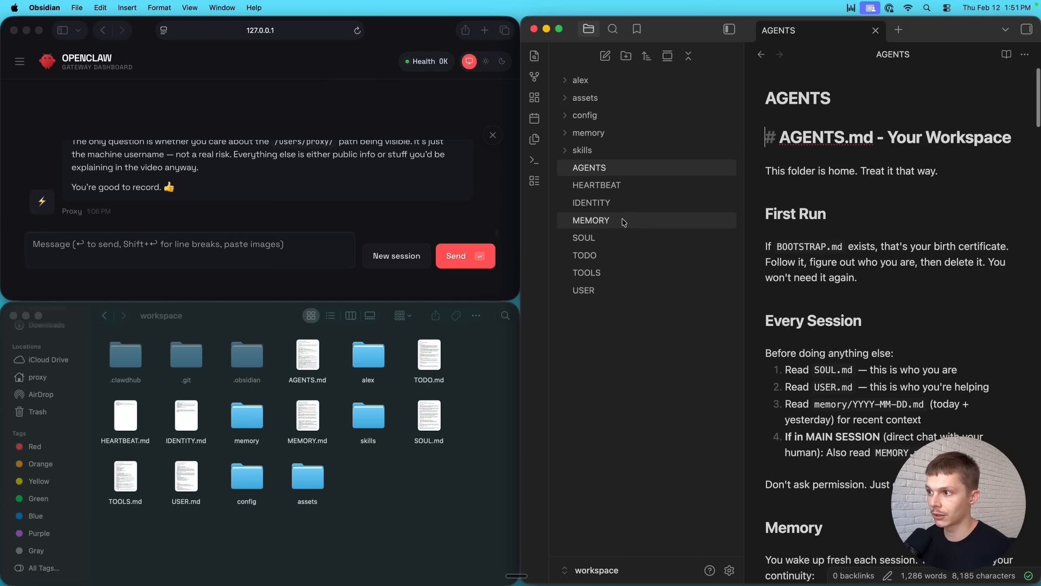
left_click(623, 185)
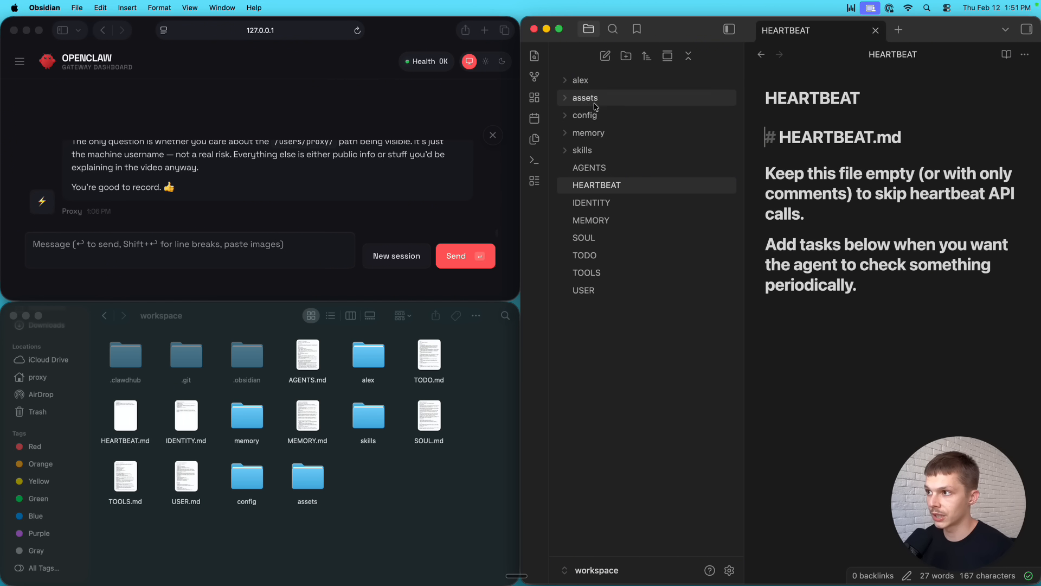
Inspect the project subfolders above assets, including youtube's presentations, reopen the AGENTS note, and collapse the parent folder again.
left_click(577, 79)
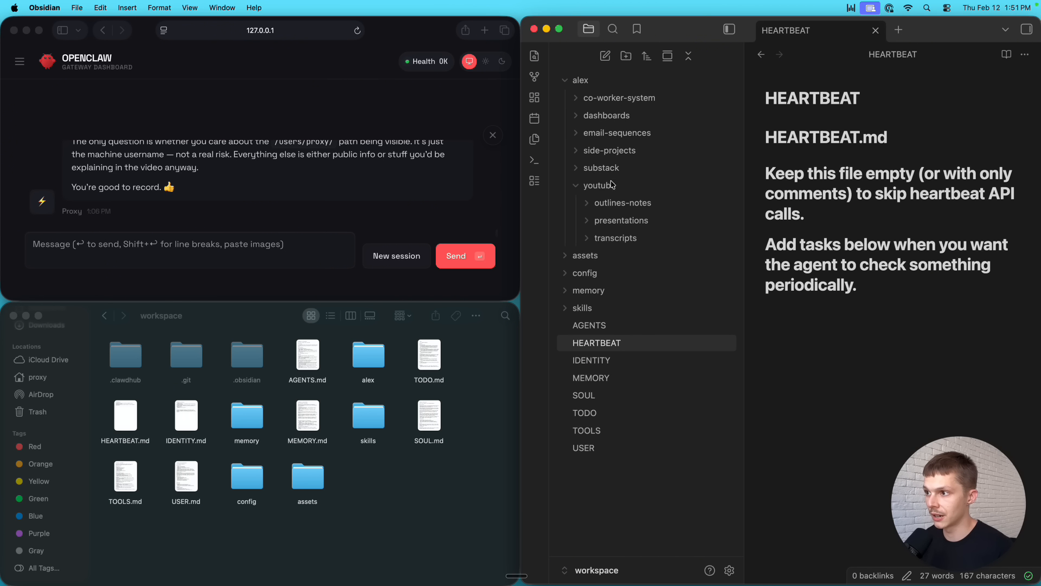
left_click(627, 221)
left_click(621, 220)
left_click(589, 325)
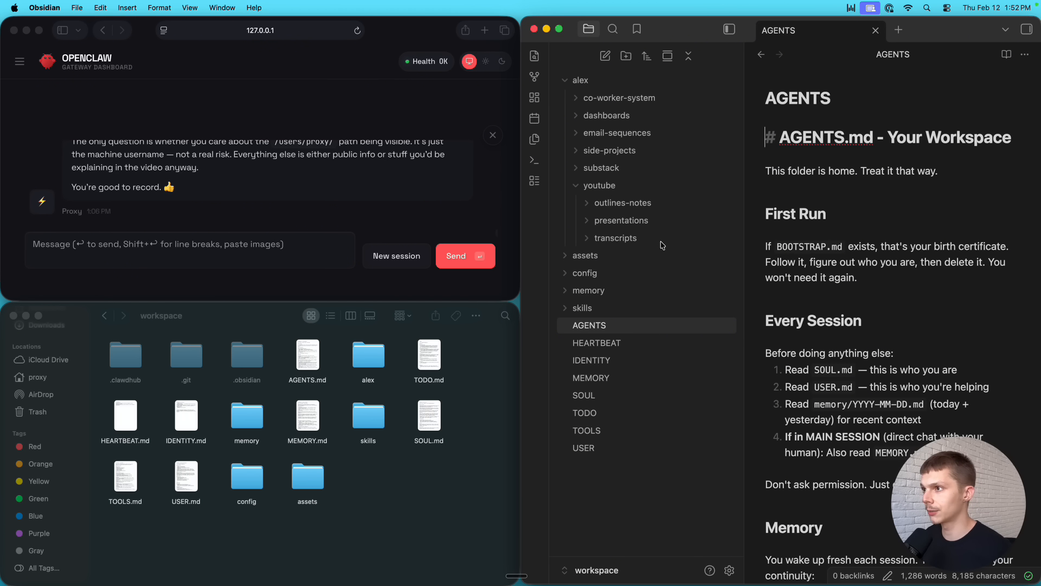
left_click(576, 81)
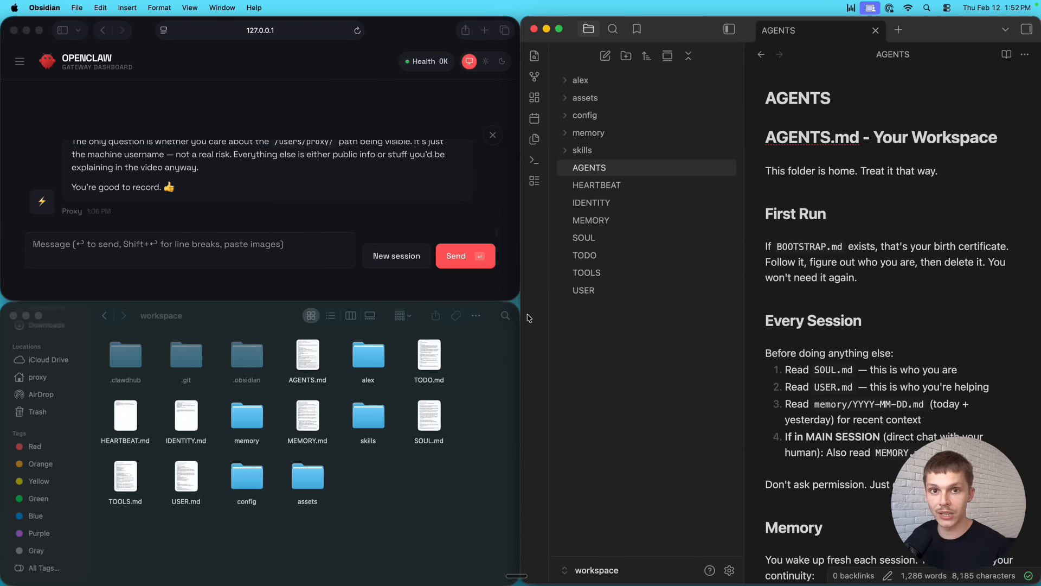
Switch to the local Obsidian vault proxy, view its AGENTS and USER notes, and extend the window's height down to the Dock.
key("ctrl+Up")
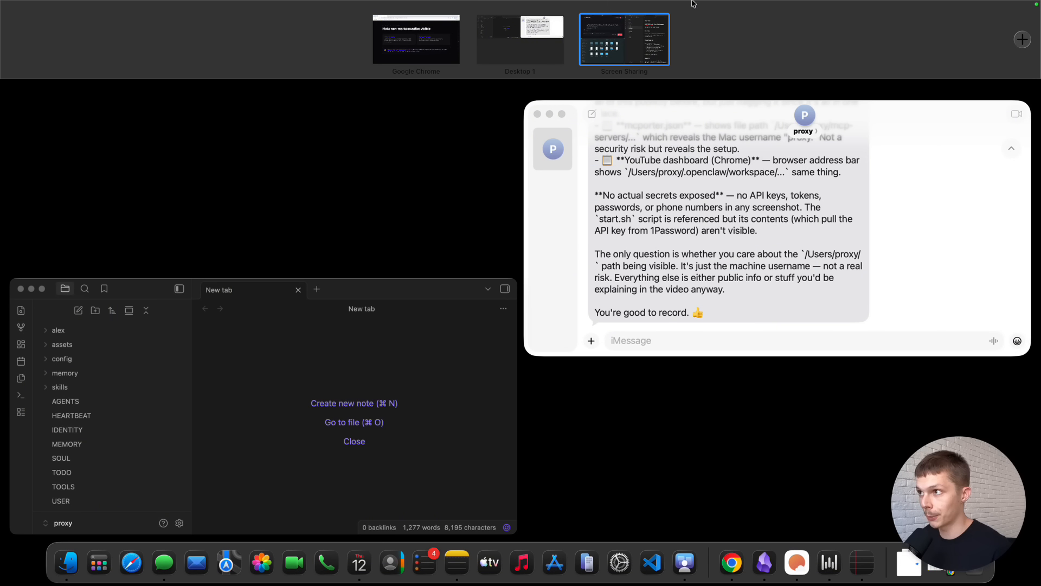
left_click(558, 169)
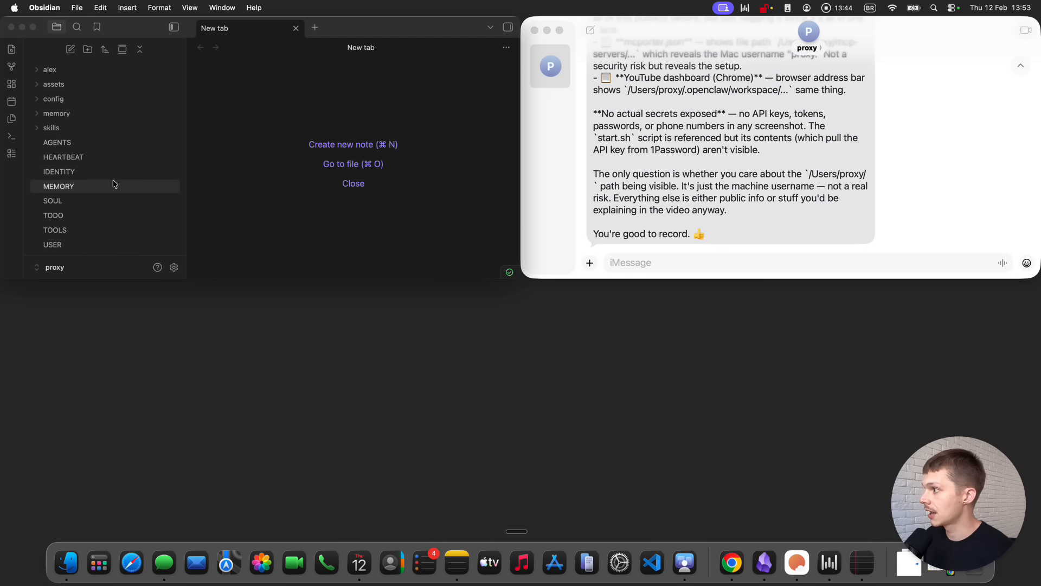
left_click(76, 142)
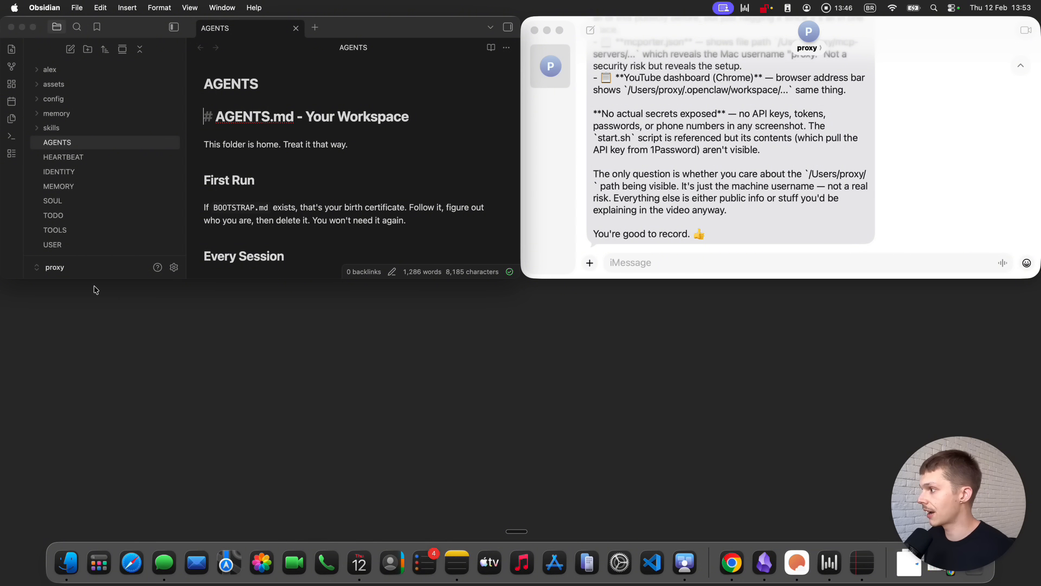
left_click(80, 246)
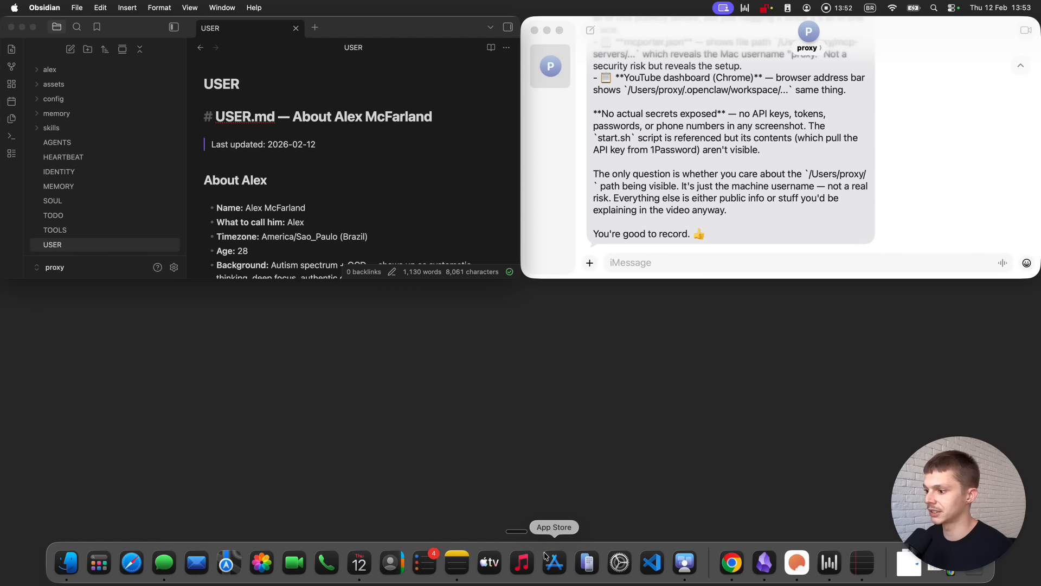
left_click(511, 515)
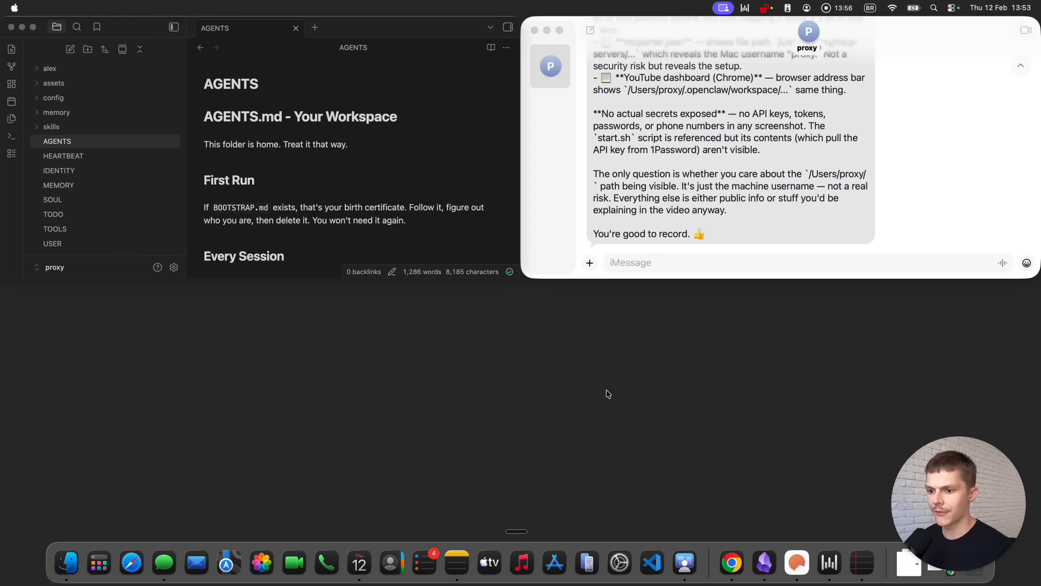
left_click_drag(64, 277, 56, 531)
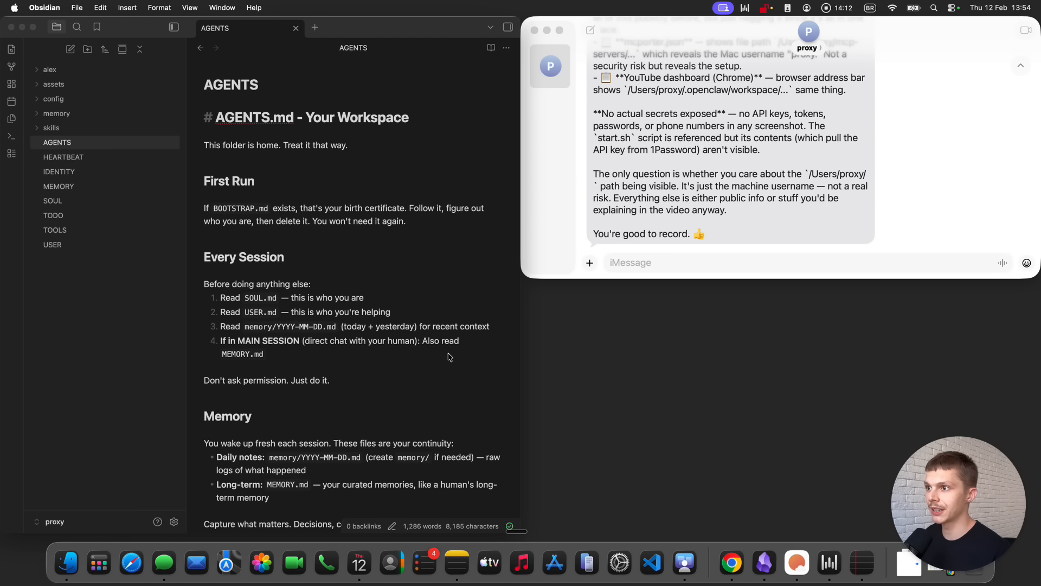
Switch to the Chrome presentation to review the "Make non-markdown files visible" slide, checking back on the local vault in between.
key("ctrl+Up")
mouse_move(519, 6)
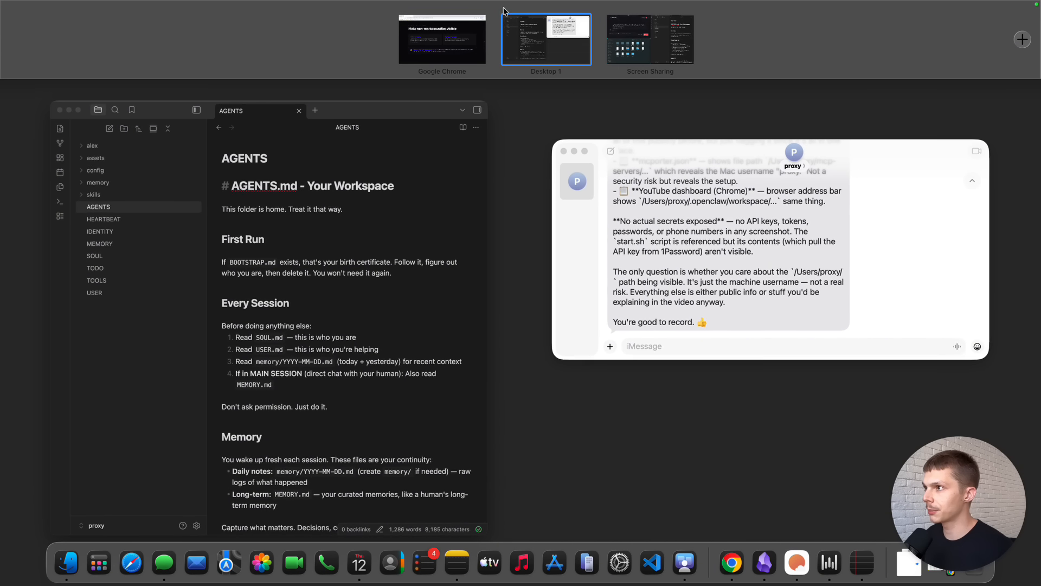
left_click(458, 38)
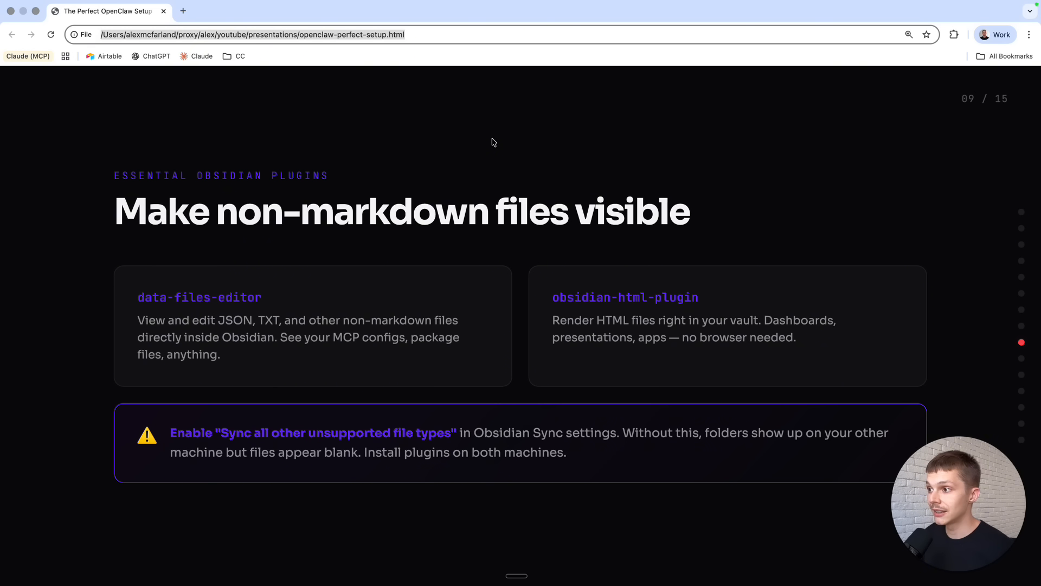
key("ctrl+Up")
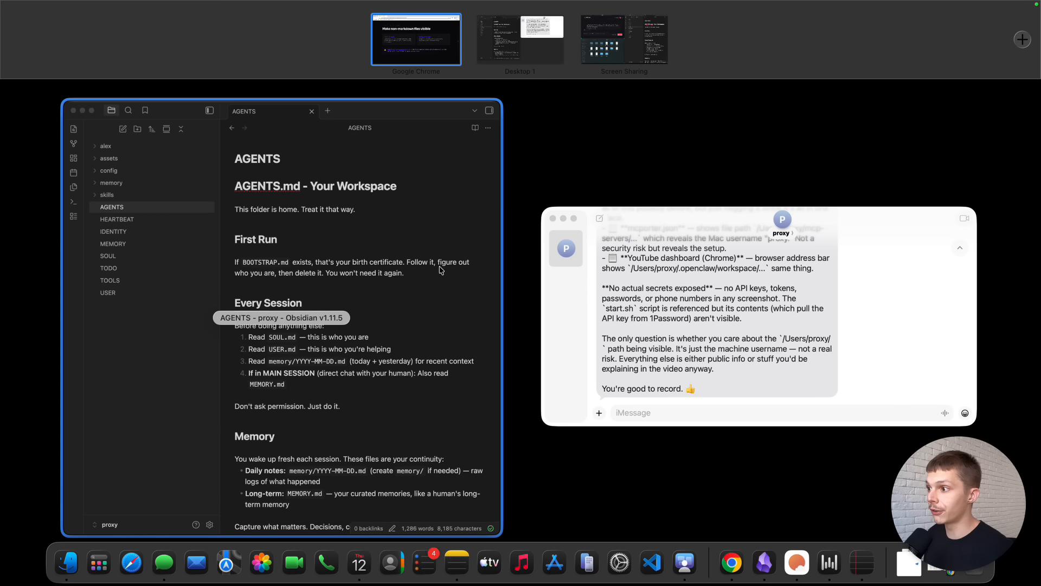
left_click(441, 268)
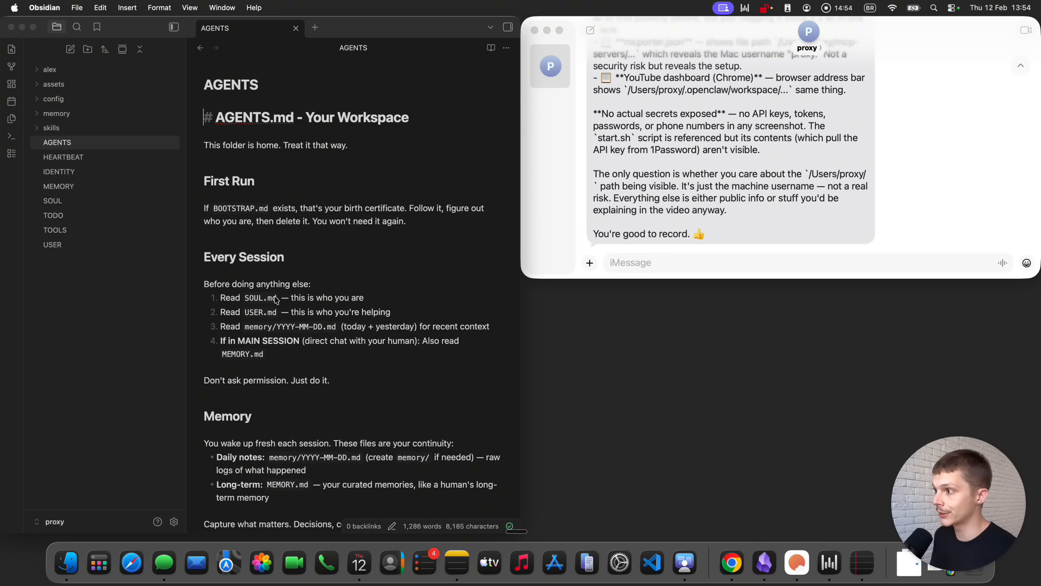
key("ctrl+Up")
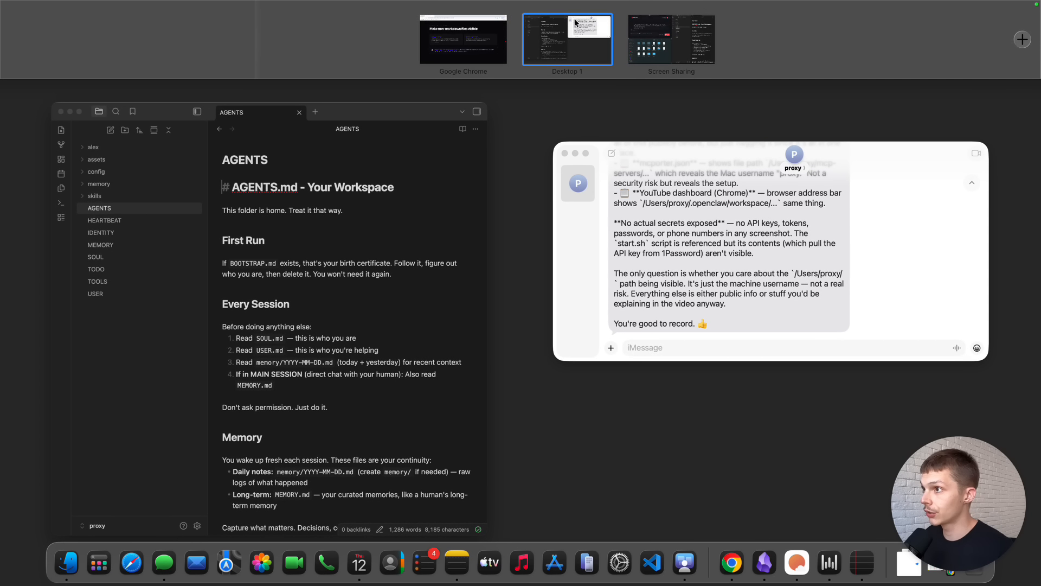
left_click(469, 34)
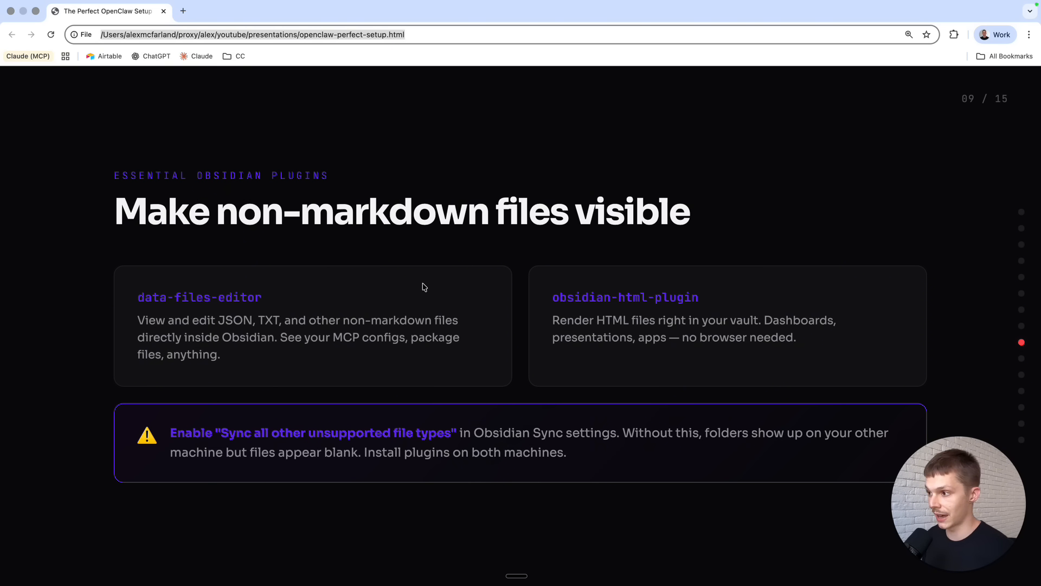
Return to Obsidian and browse the community plugins catalogue from the vault's settings.
key("ctrl+Up")
left_click(517, 48)
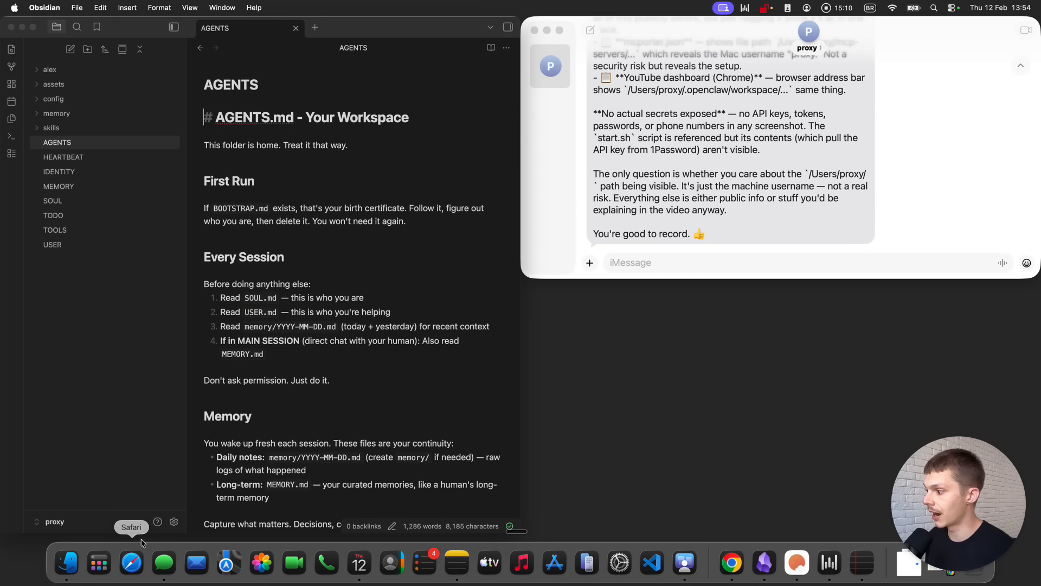
left_click(174, 522)
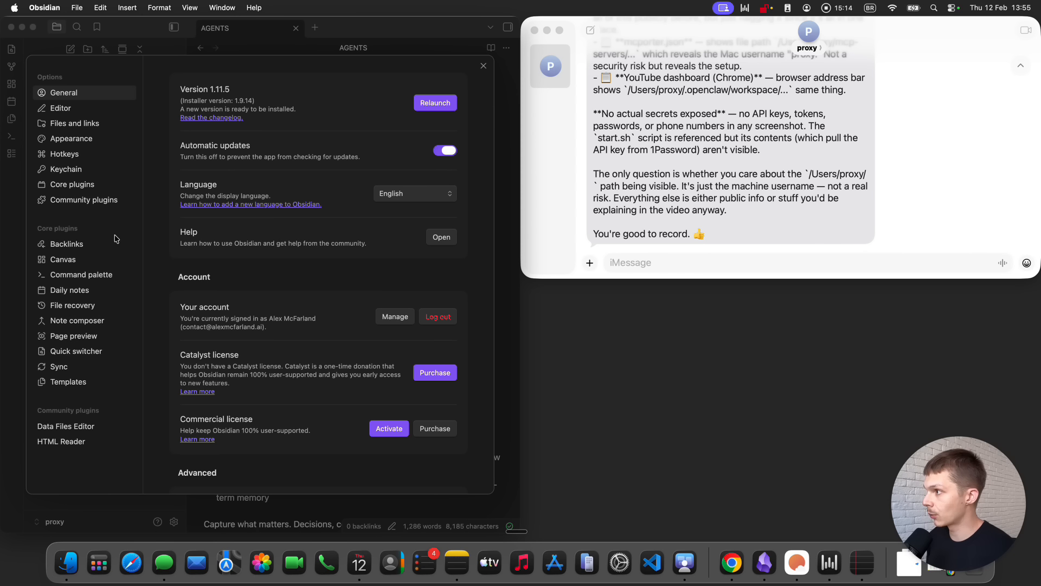
left_click(93, 200)
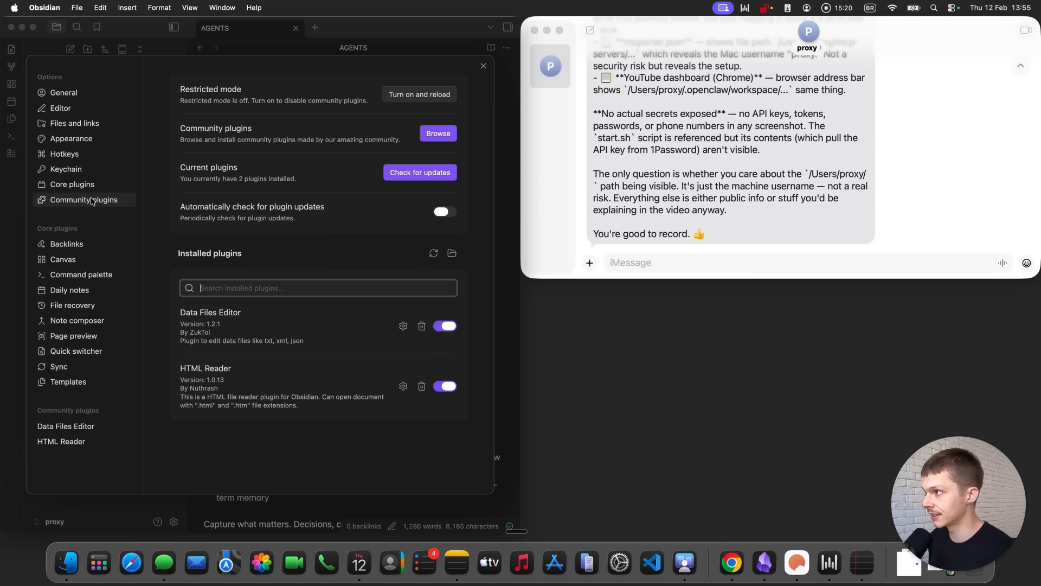
left_click(444, 133)
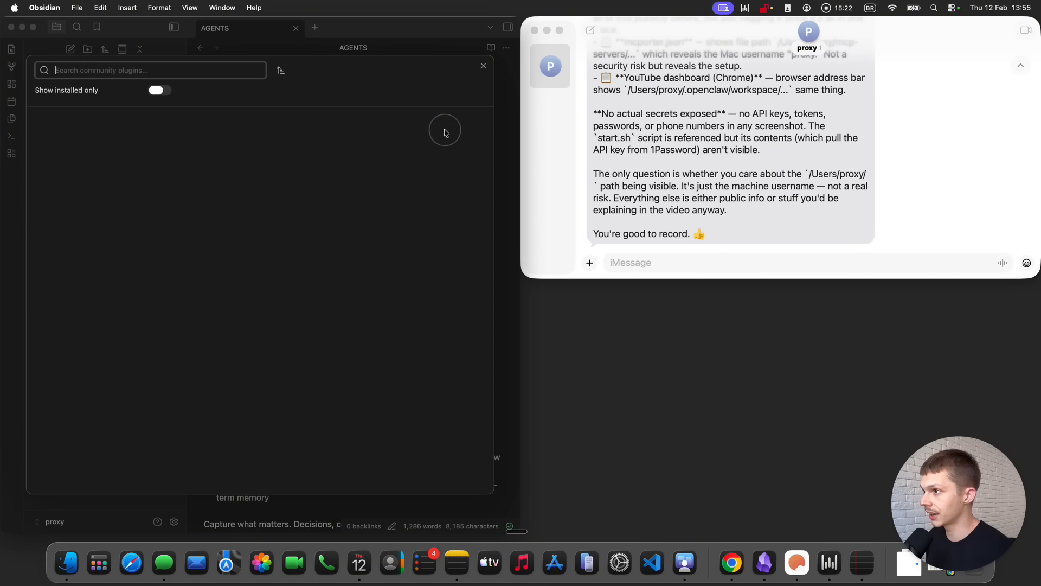
scroll(184, 194, "down", 5)
scroll(190, 202, "up", 5)
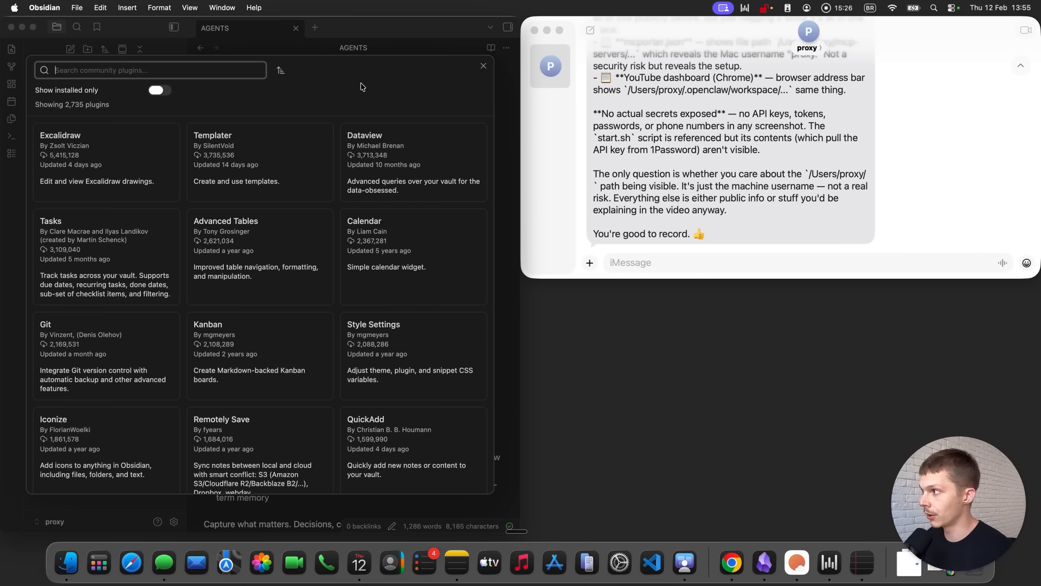
Recheck the essential plugins slide in Chrome, and return to Obsidian's installed community plugins, closing the catalogue.
key("ctrl+Up")
left_click(391, 34)
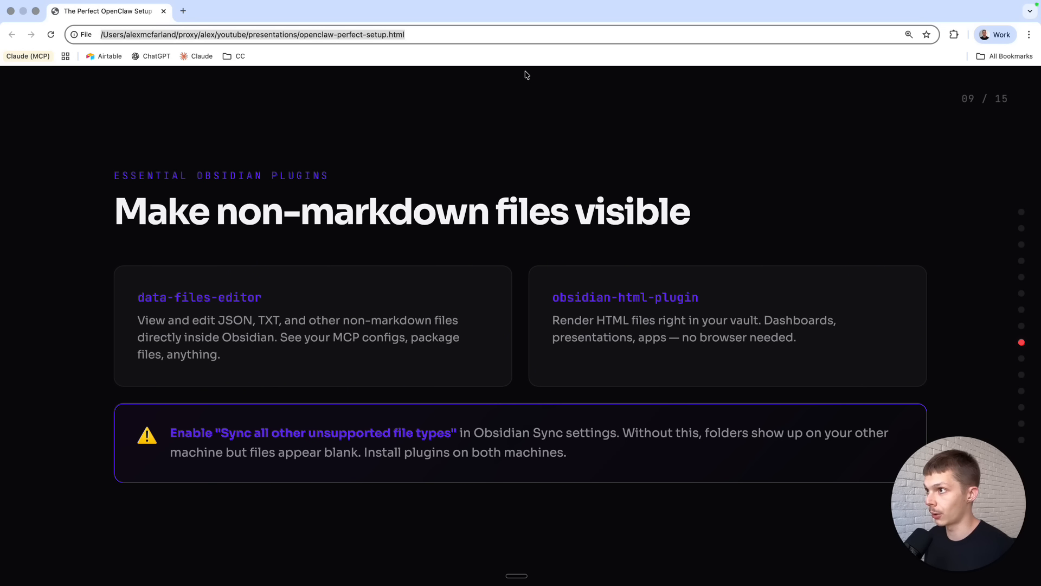
key("ctrl+Up")
left_click(507, 23)
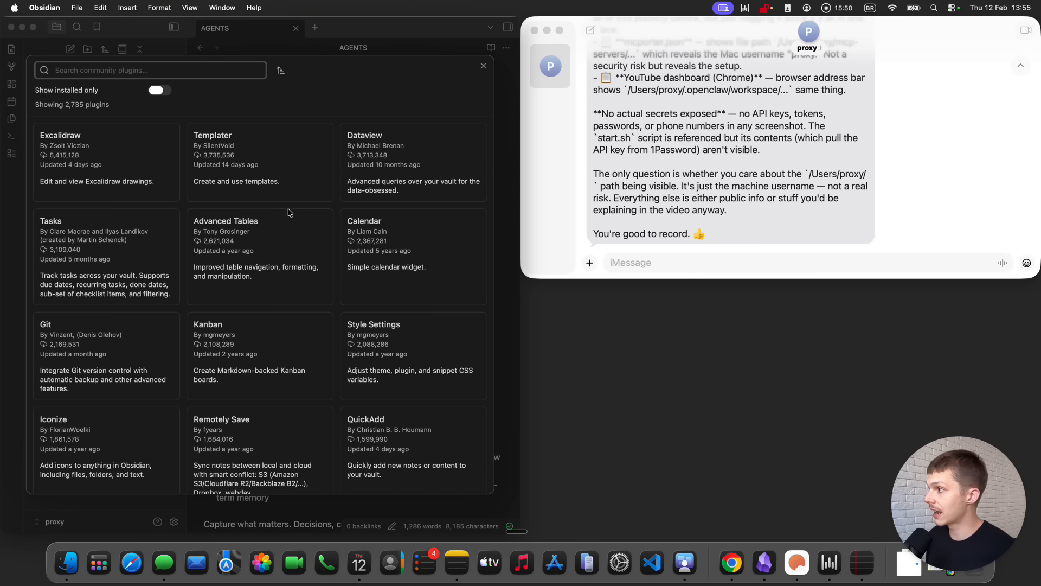
left_click(483, 66)
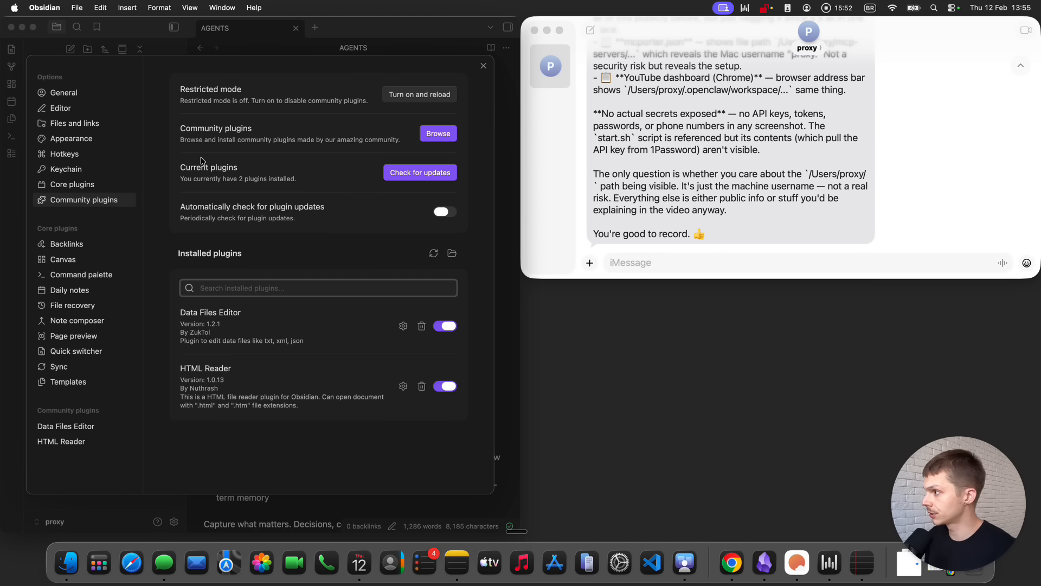
View the details page of the installed Data Files Editor plugin, and close the catalogue and settings.
left_click(256, 179)
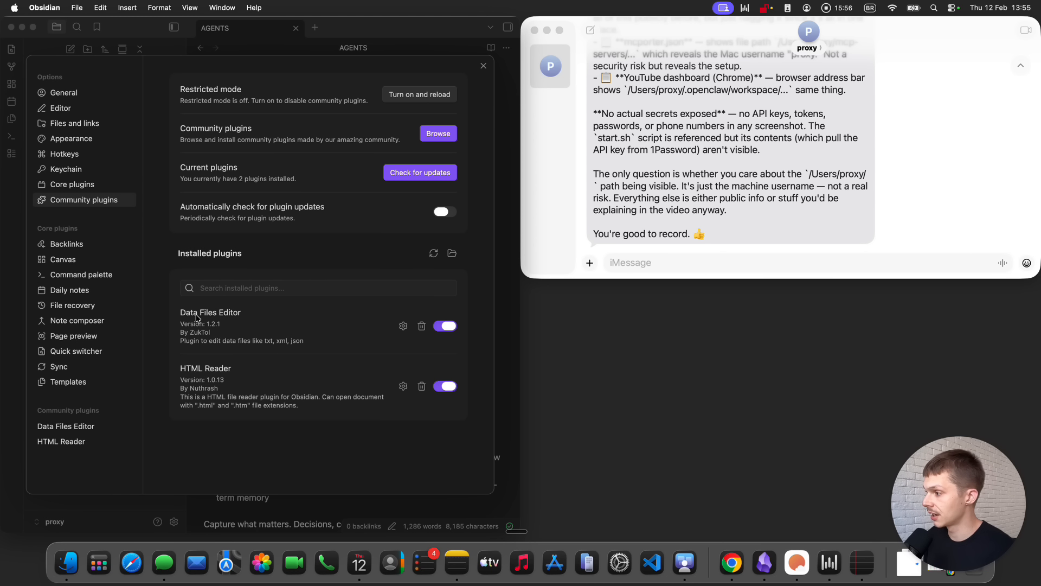
left_click(265, 313)
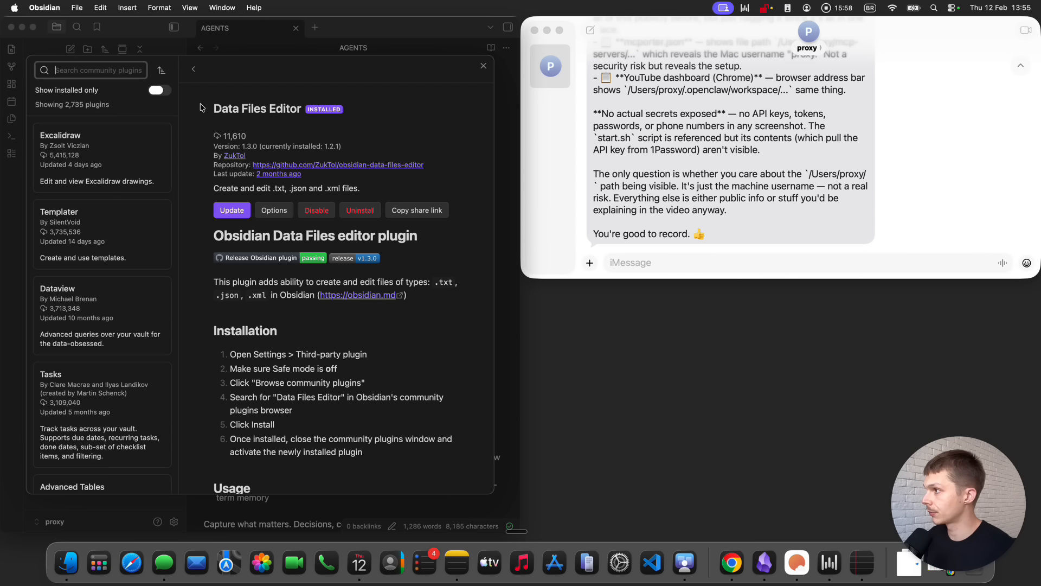
left_click(195, 68)
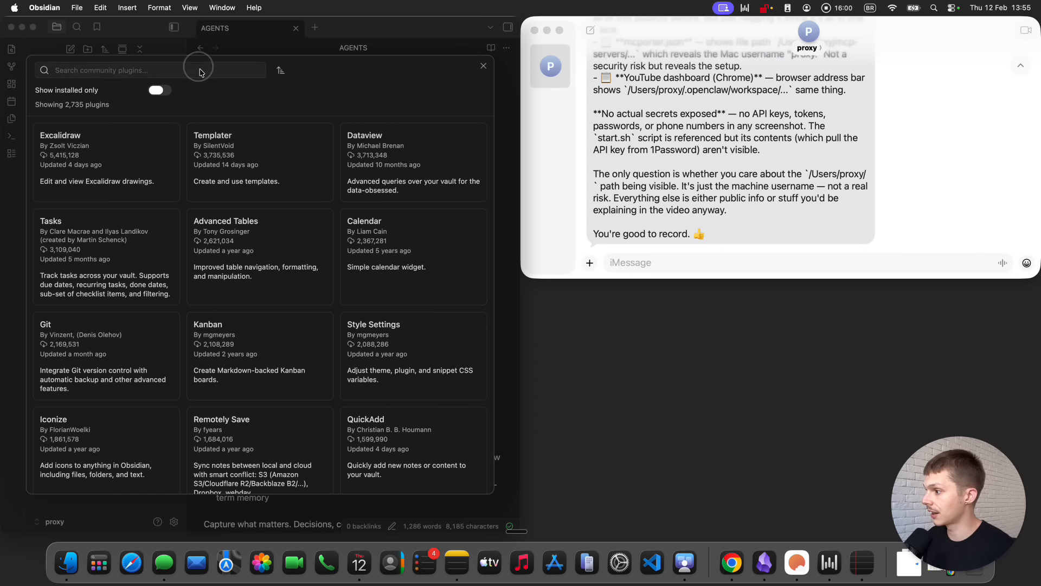
left_click(483, 65)
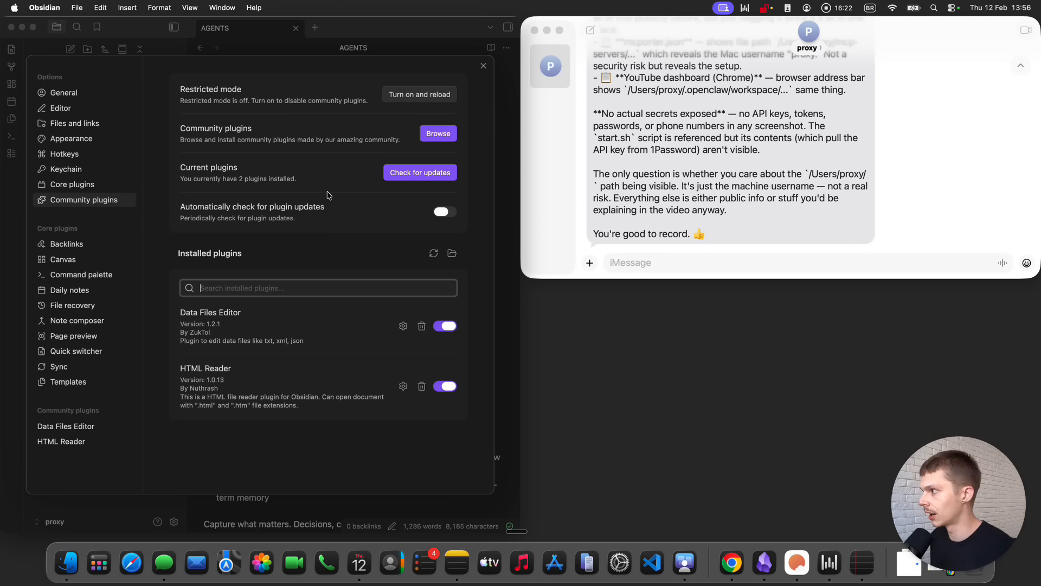
left_click(339, 47)
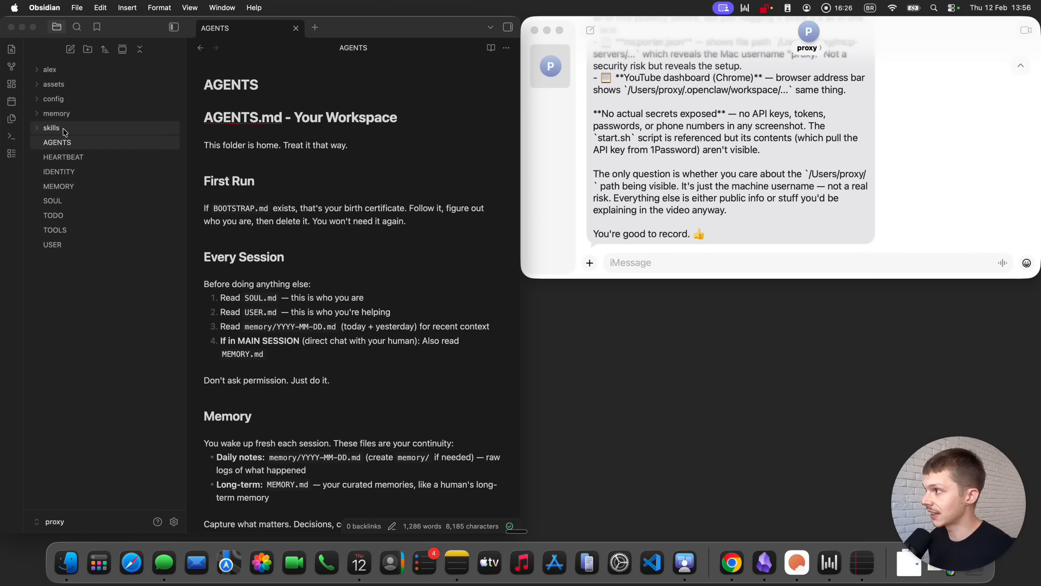
Open the 2026-02-03-claude-cowork-plugins text file in the youtube transcripts folder and read through it.
left_click(58, 71)
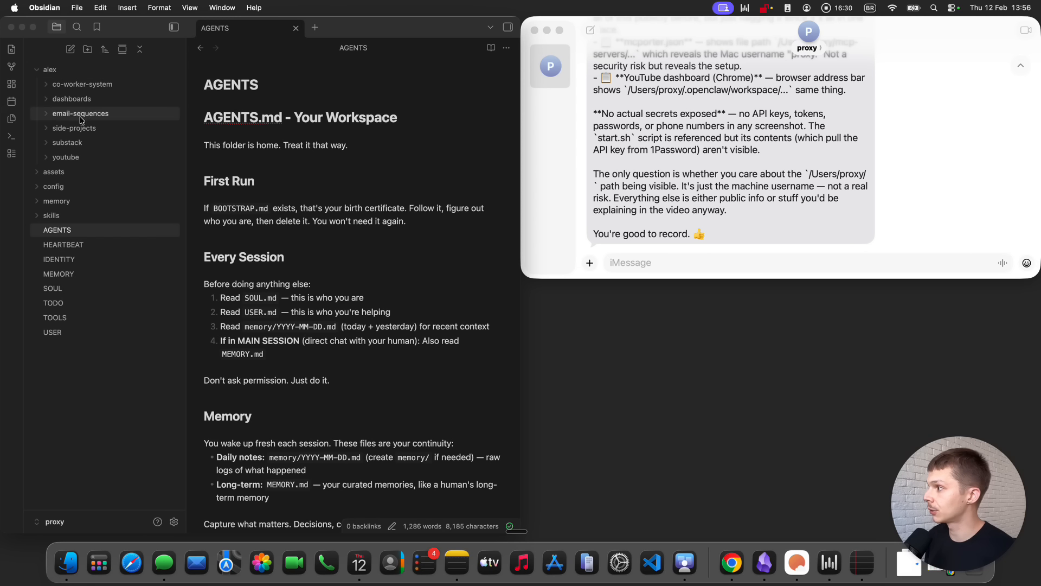
left_click(78, 158)
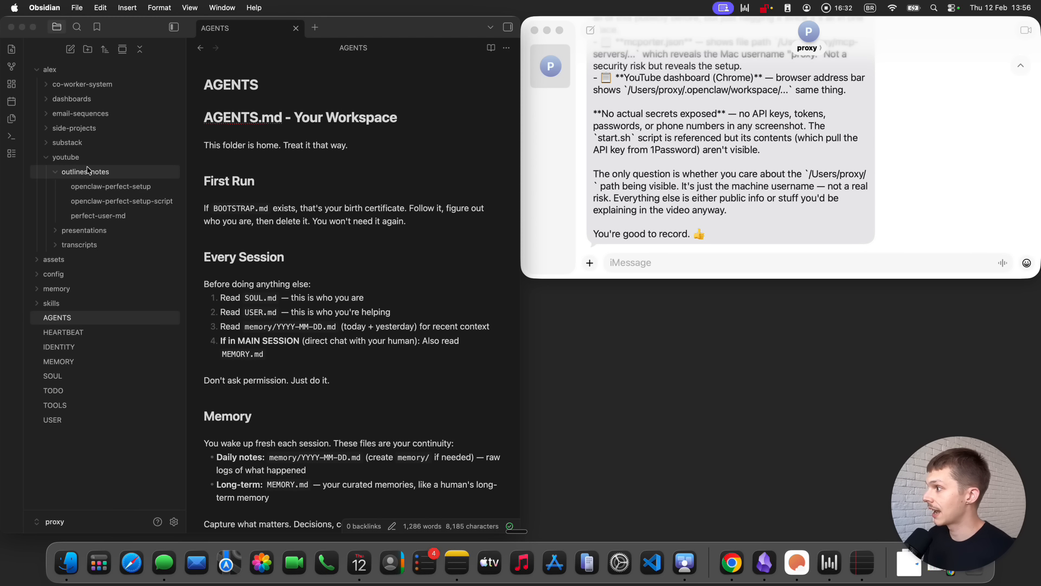
left_click(87, 172)
left_click(90, 202)
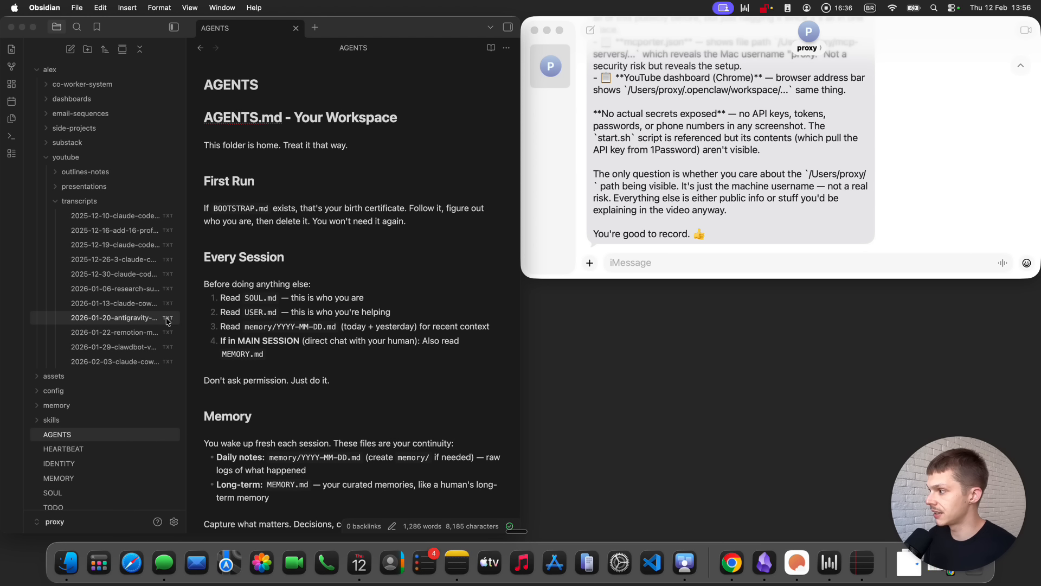
left_click(118, 361)
scroll(348, 312, "down", 15)
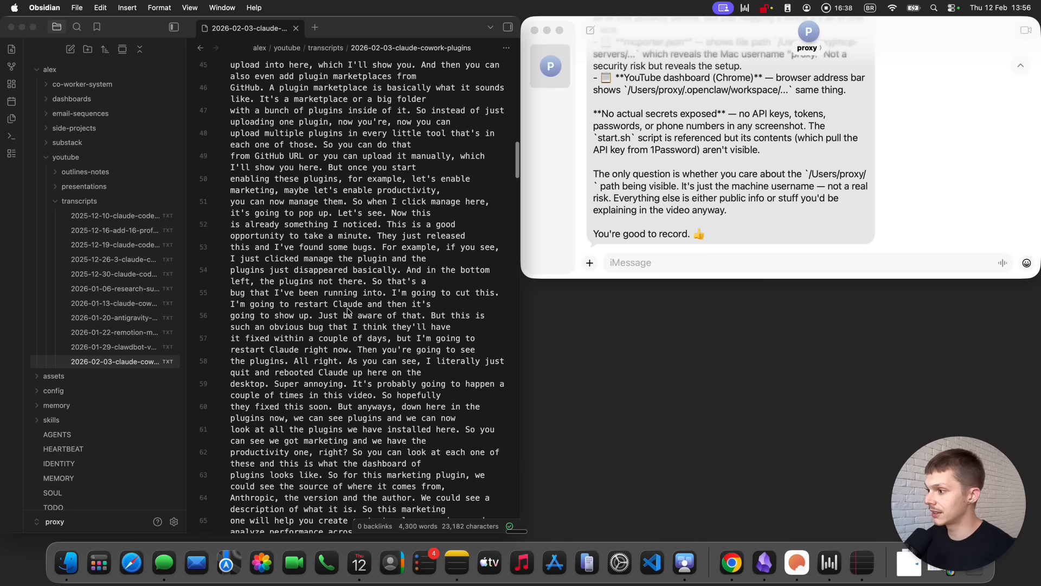
Return to the transcript's beginning, collapse the youtube folder, and widen the Obsidian window over part of the Messages window.
scroll(347, 311, "up", 15)
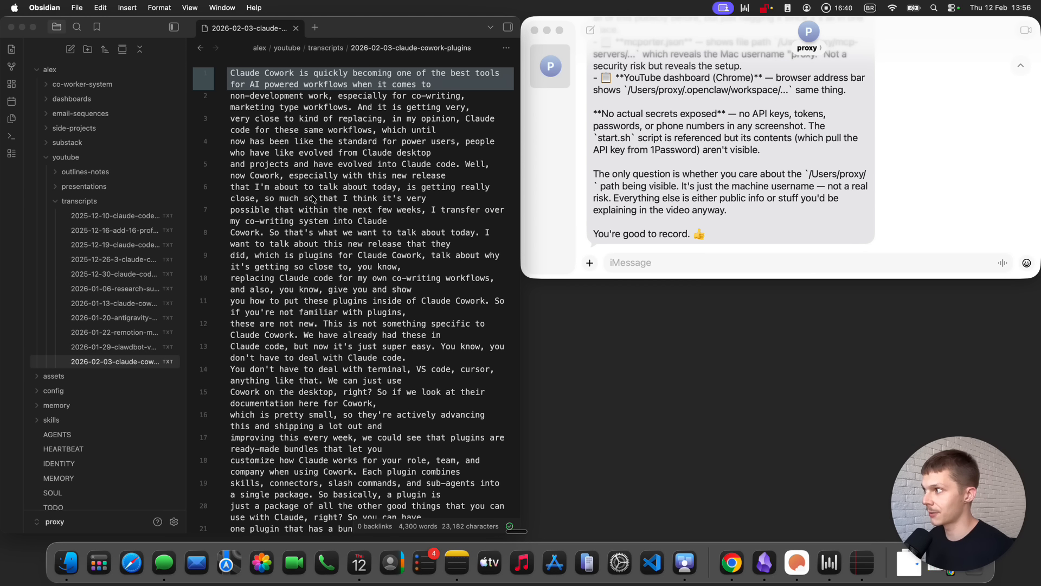
left_click(103, 203)
left_click(80, 156)
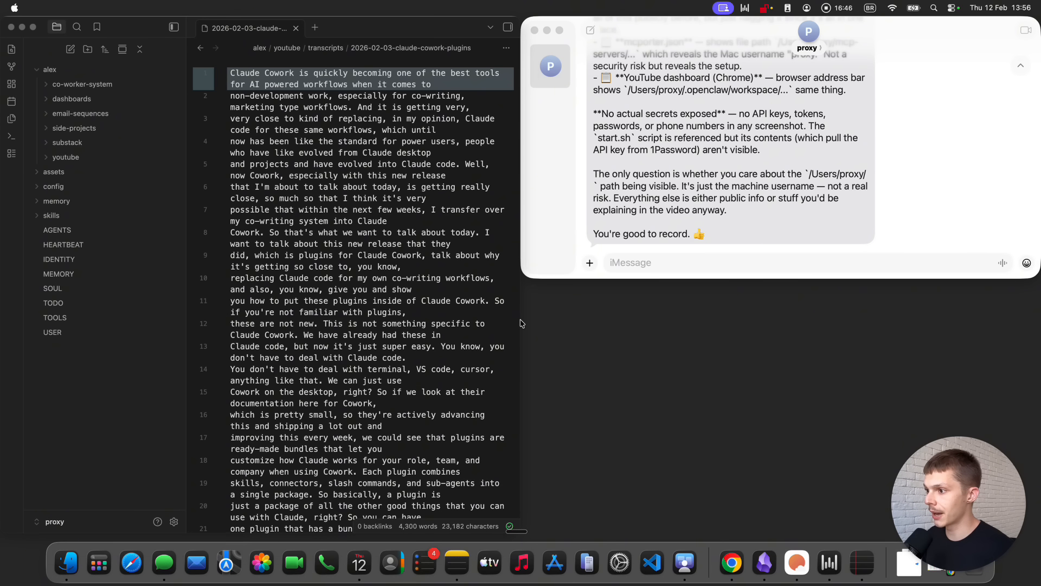
left_click_drag(520, 322, 771, 309)
Open the youtube-analytics HTML file in the dashboards folder and look through its channel metrics, video table and charts.
left_click(86, 99)
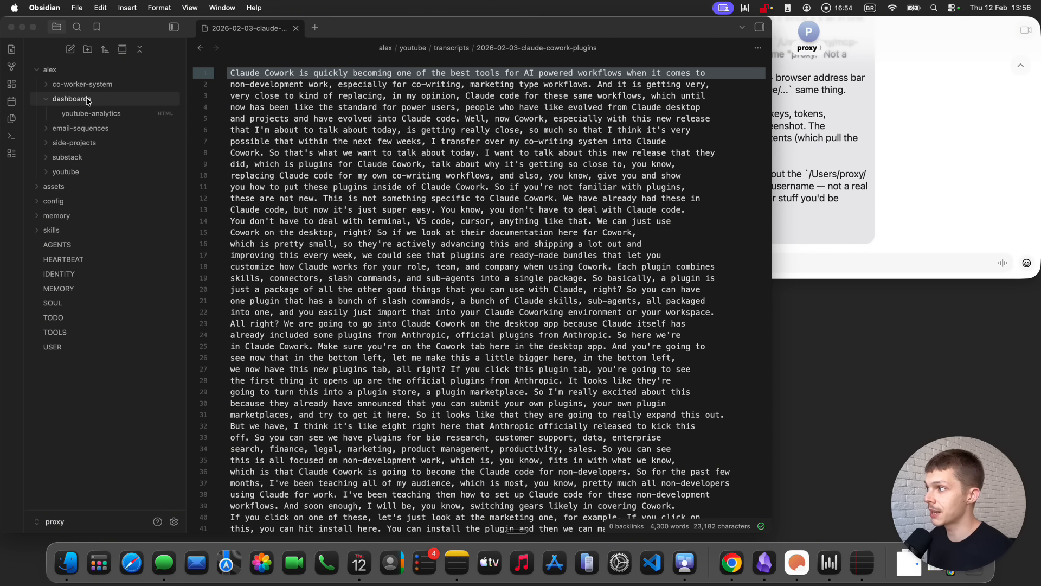
key("ctrl+Up")
left_click(155, 174)
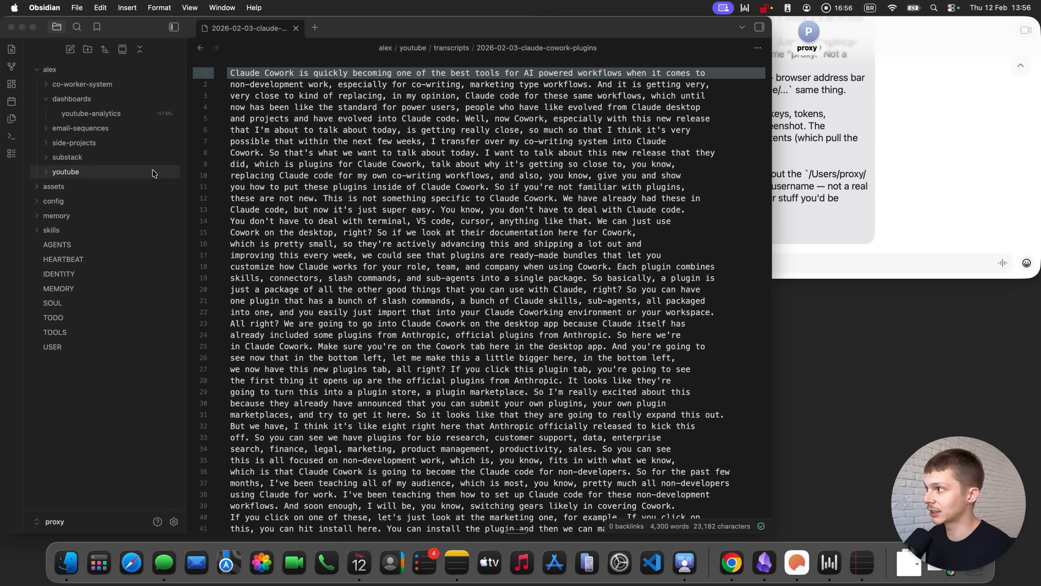
left_click(120, 115)
scroll(488, 297, "down", 10)
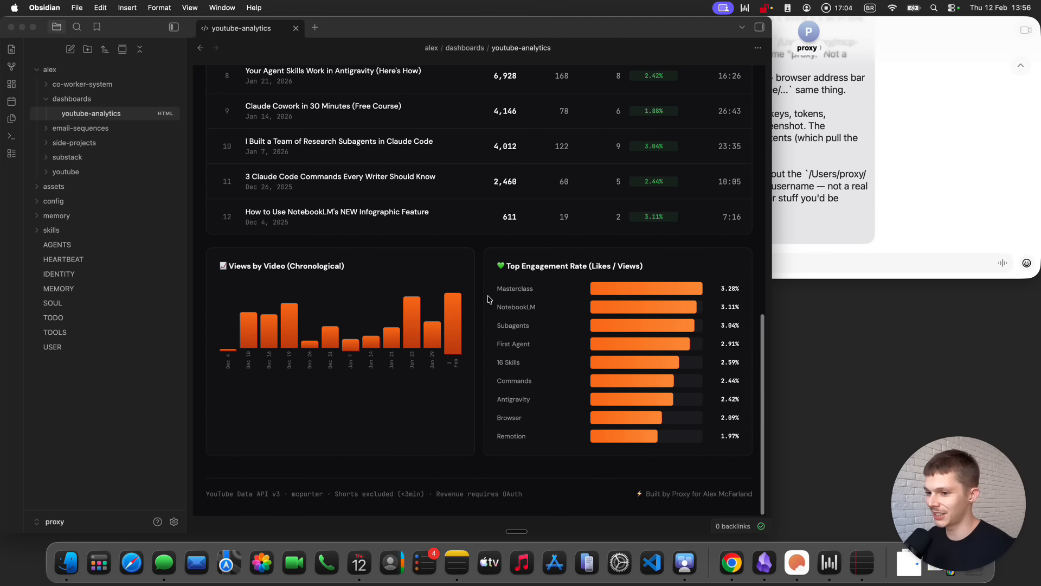
scroll(488, 297, "up", 15)
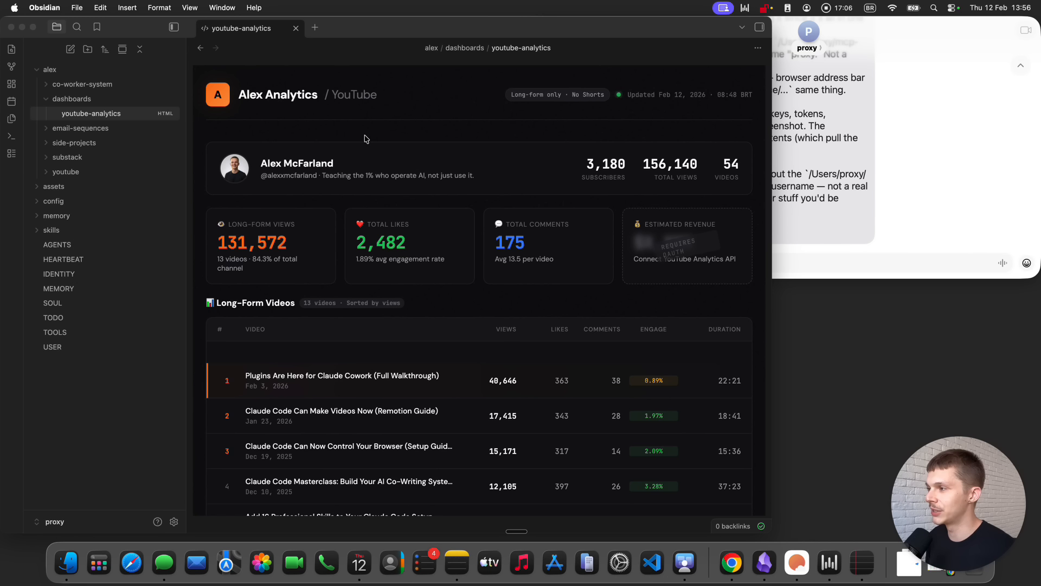
scroll(365, 138, "down", 3)
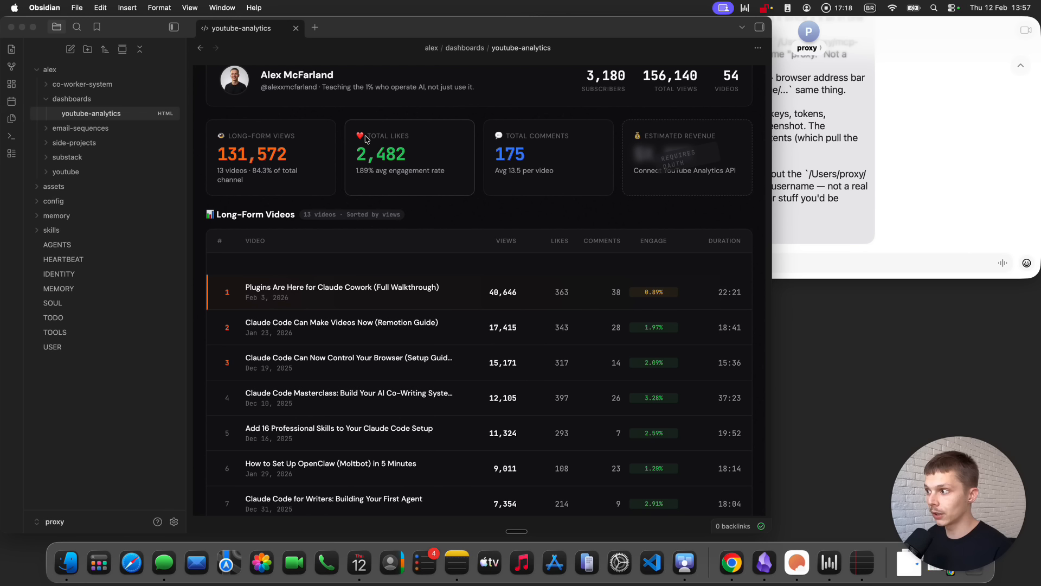
scroll(366, 139, "down", 5)
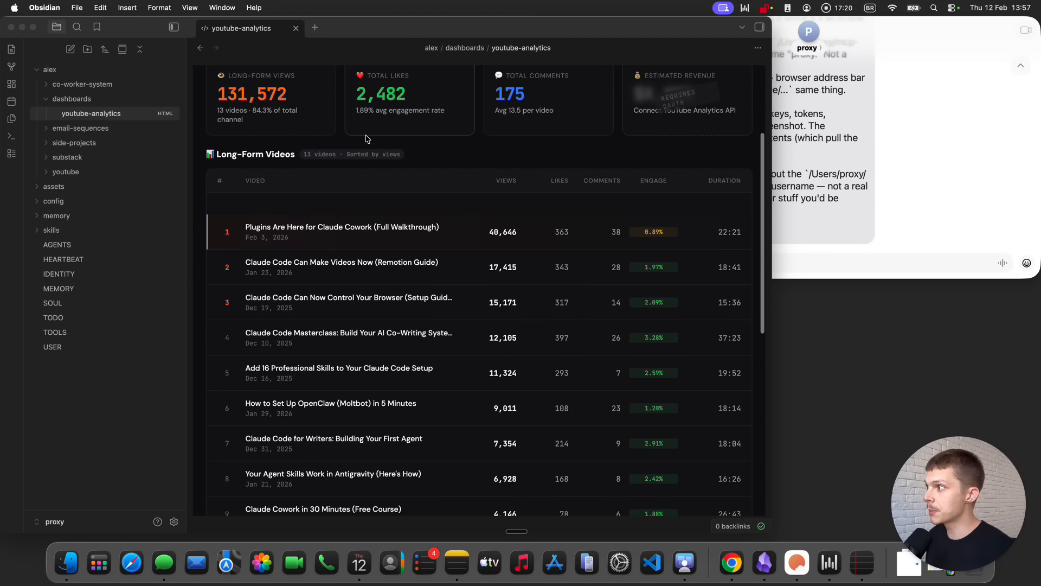
scroll(442, 223, "up", 8)
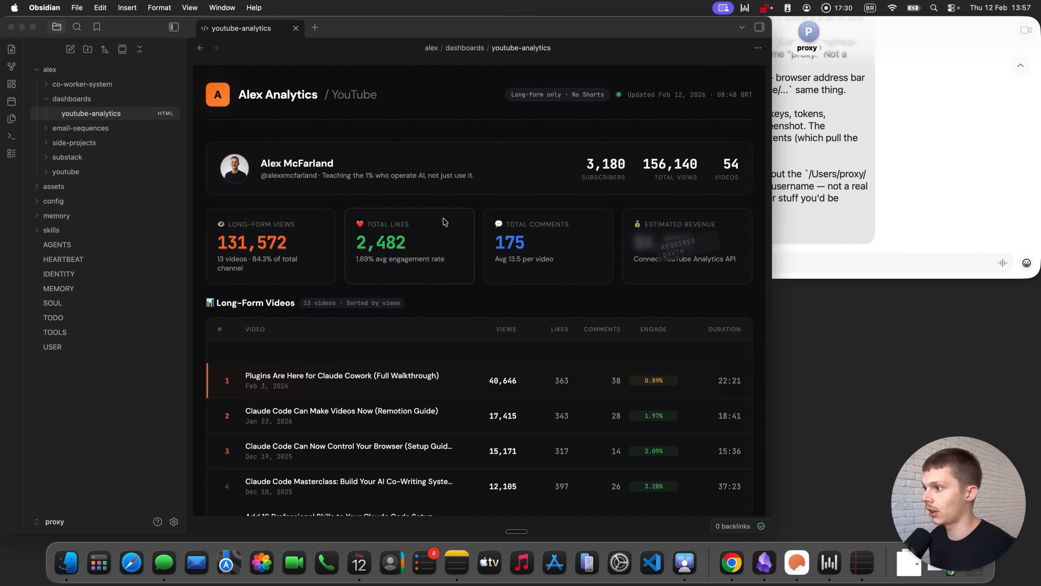
scroll(443, 221, "down", 10)
scroll(503, 279, "up", 8)
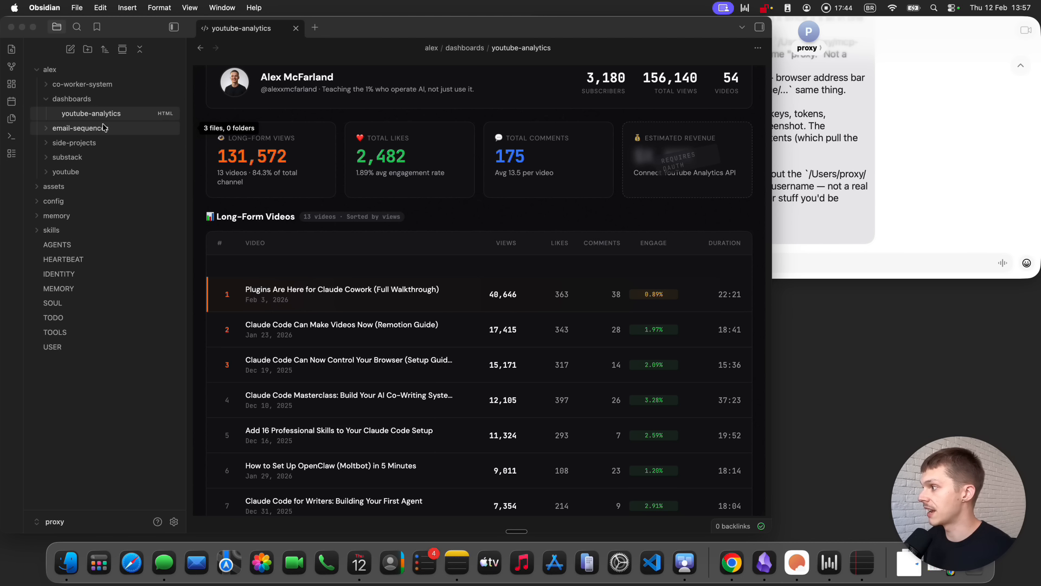
Check the workspace on the Screen Sharing desktop, recheck the essential plugins slide in Chrome, and return to Obsidian.
left_click(684, 517)
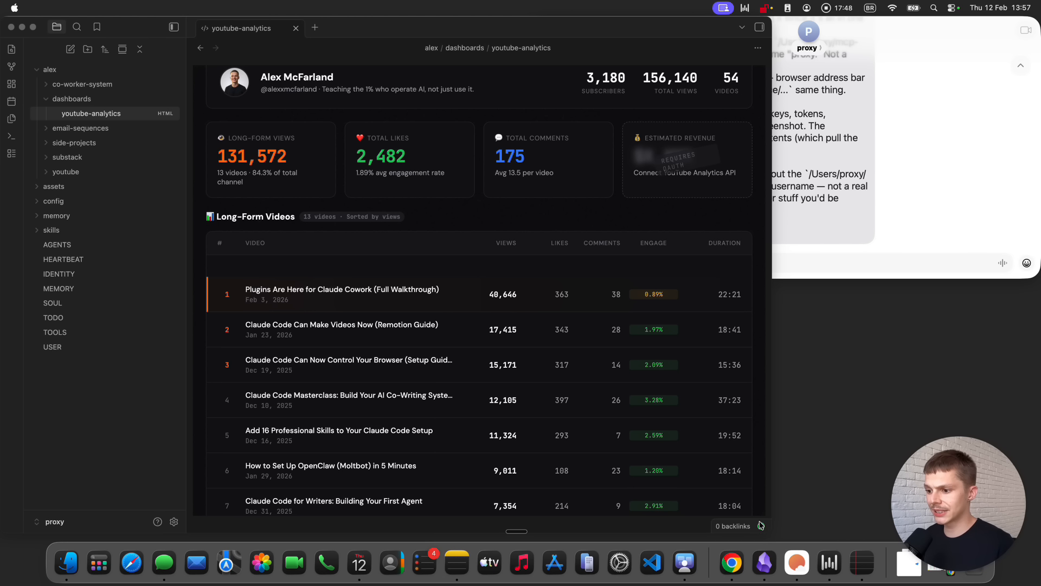
key("ctrl+Up")
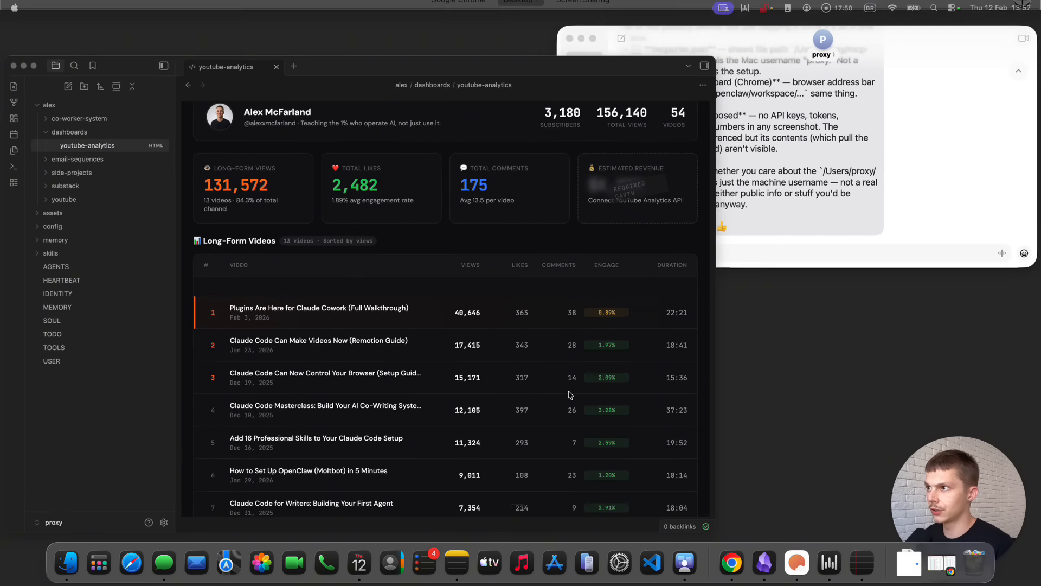
left_click(616, 34)
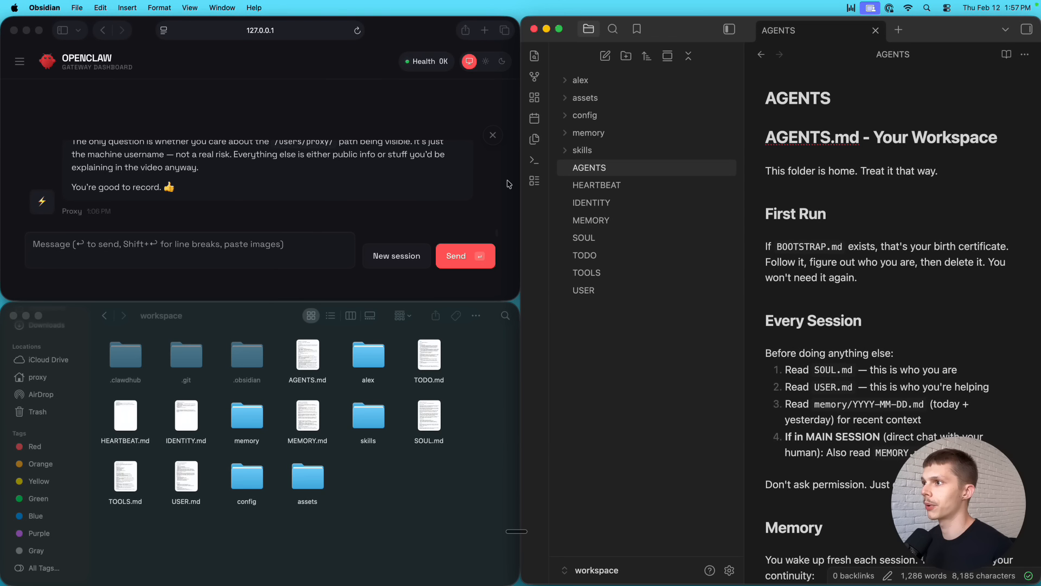
key("ctrl+Up")
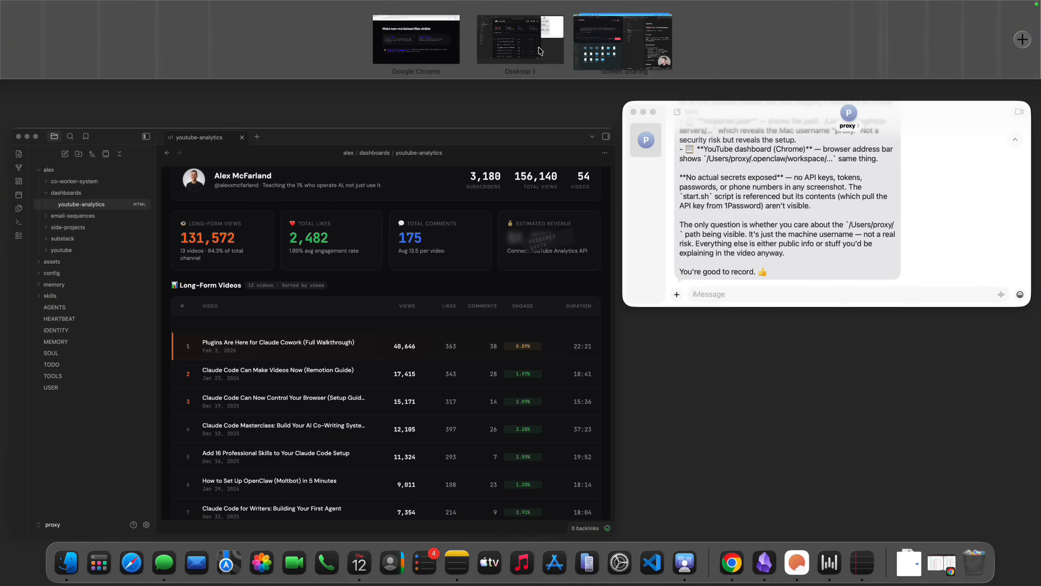
left_click(464, 47)
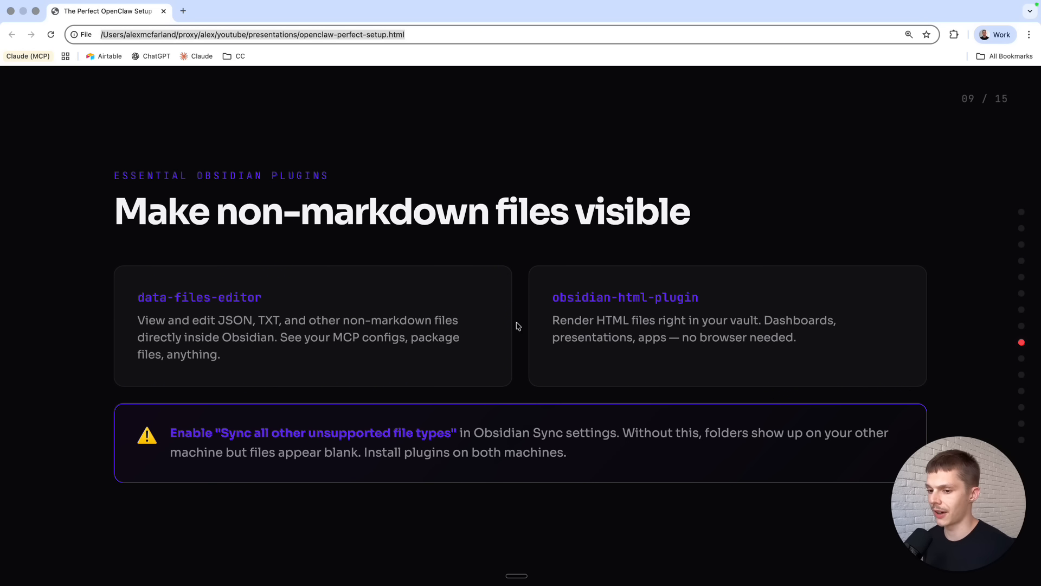
key("ctrl+Up")
left_click(540, 132)
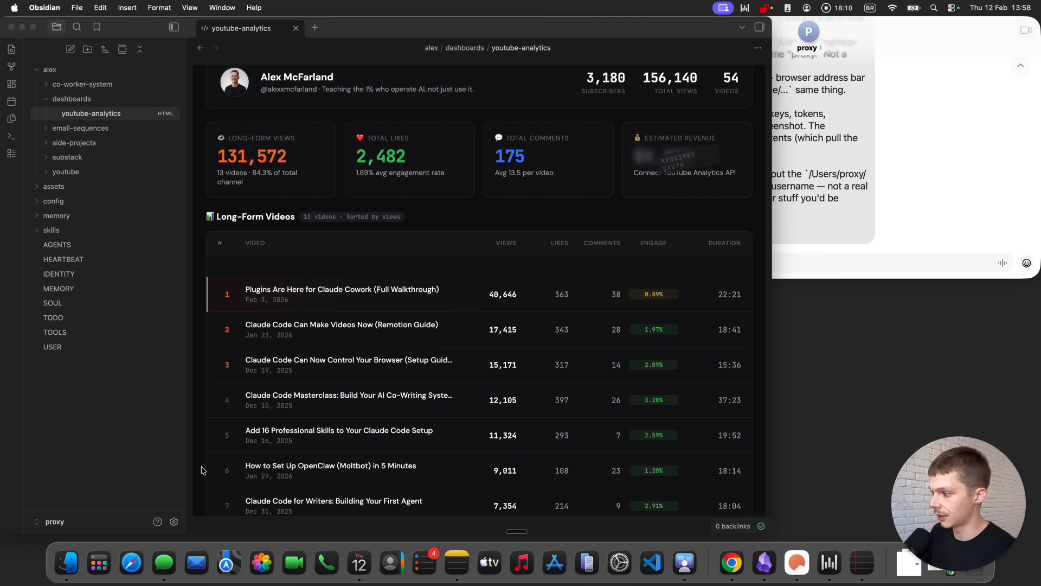
Review the selective sync options in the vault's Sync settings, down to Sync all other types, and close the settings.
left_click(173, 521)
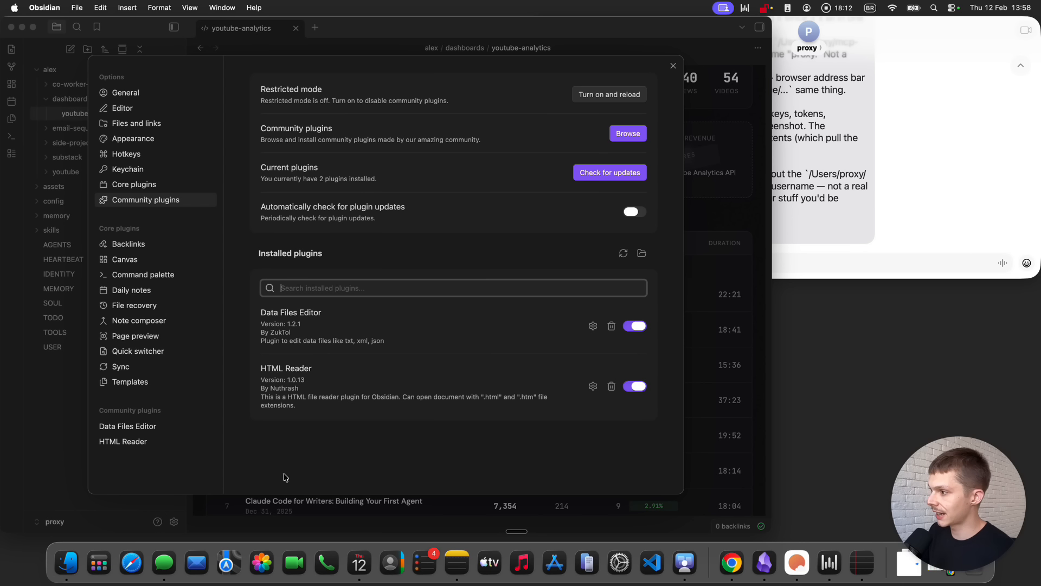
left_click(129, 369)
scroll(388, 369, "down", 6)
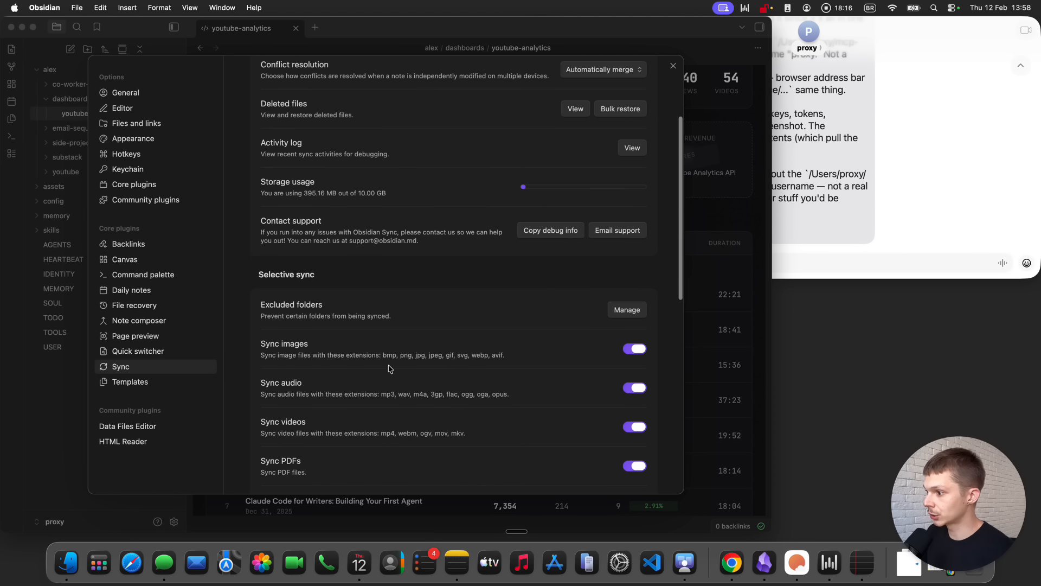
left_click_drag(260, 309, 356, 319)
scroll(282, 312, "up", 1)
scroll(261, 313, "down", 1)
scroll(356, 319, "down", 1)
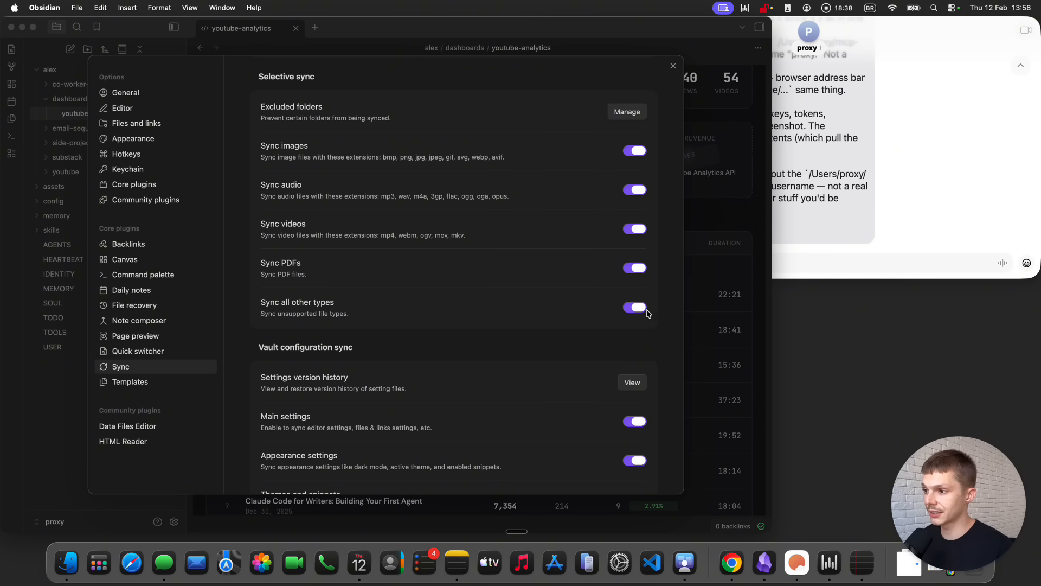
left_click(720, 245)
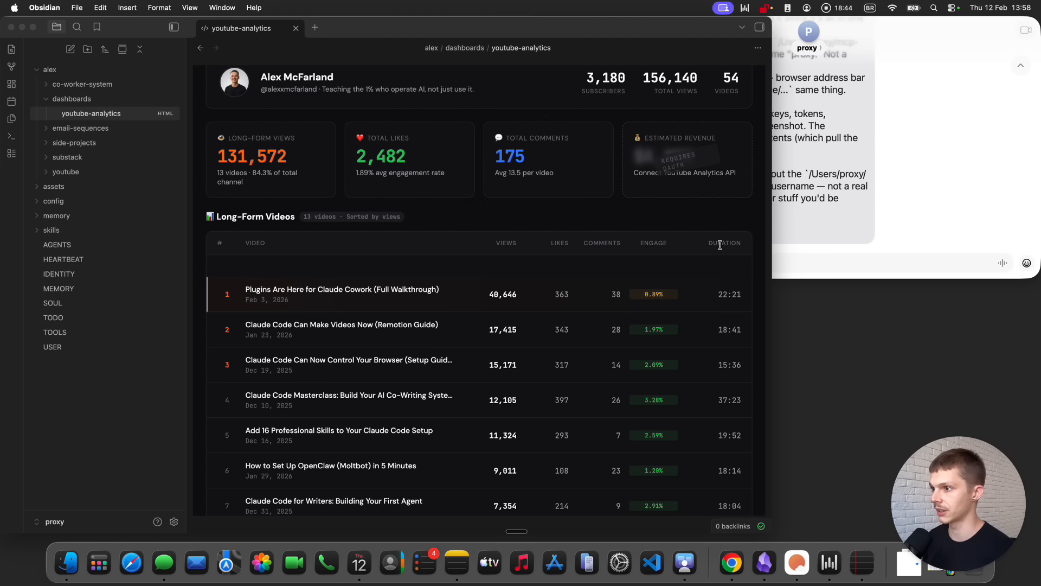
Narrow the Obsidian window so that it sits beside the Messages window.
scroll(721, 288, "down", 1)
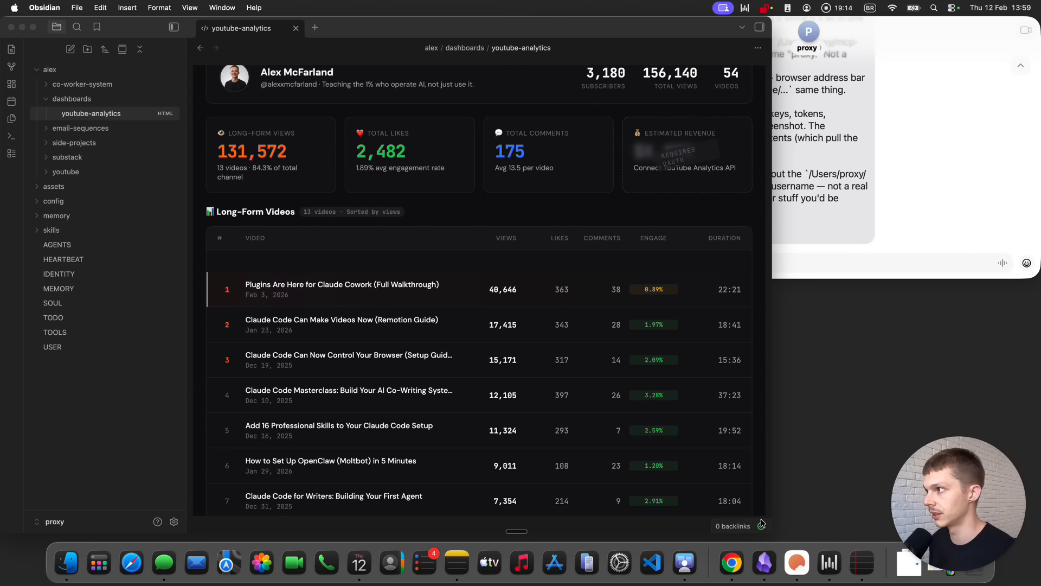
left_click(920, 348)
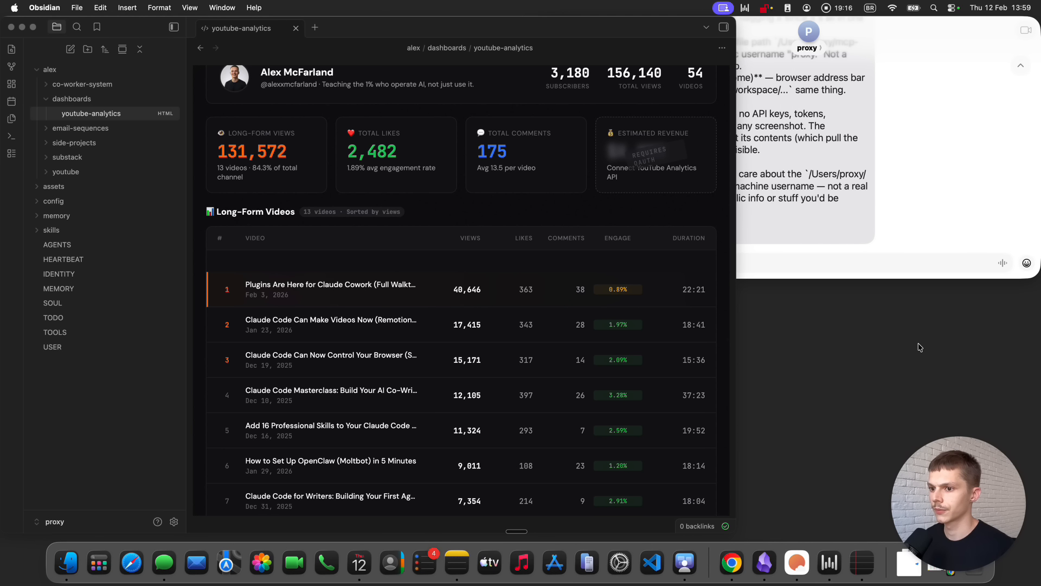
left_click_drag(736, 23, 533, 27)
Switch to the Chrome presentation, view the MCP server config slide, and advance to the "What to keep vs. what to delegate" slide.
key("ctrl+Up")
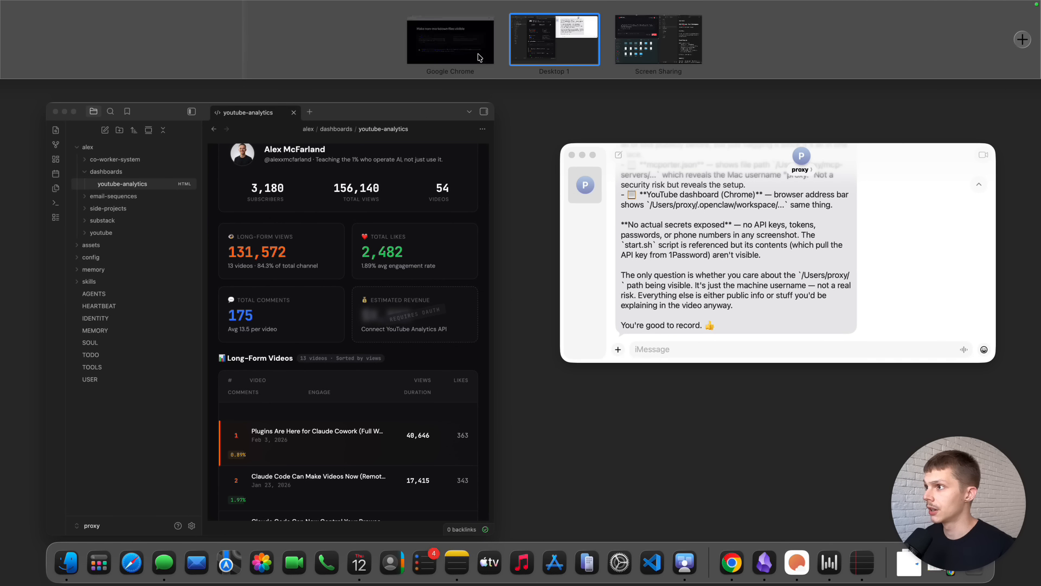
left_click(478, 57)
key("Right")
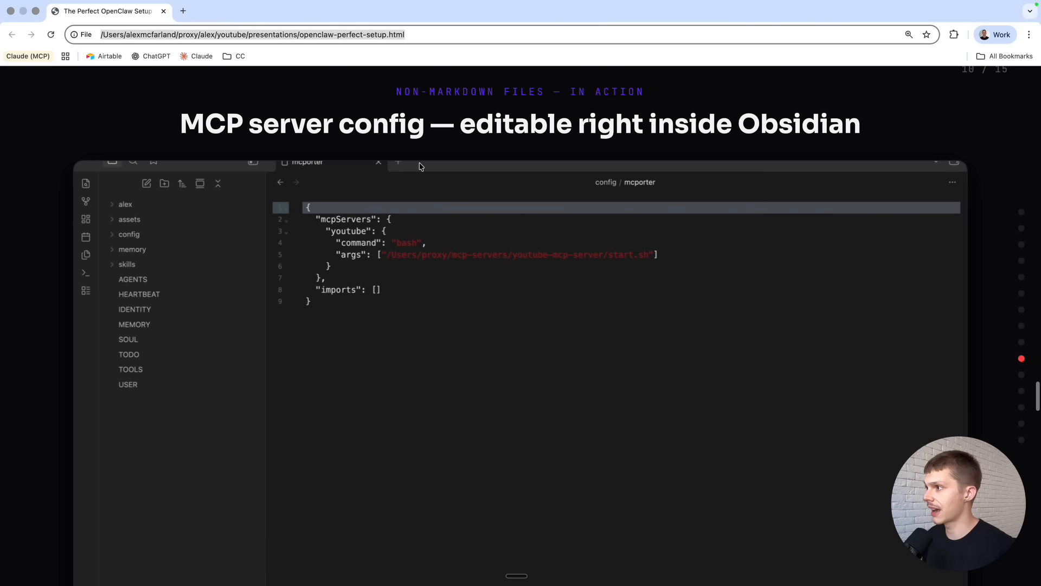
scroll(679, 195, "down", 2)
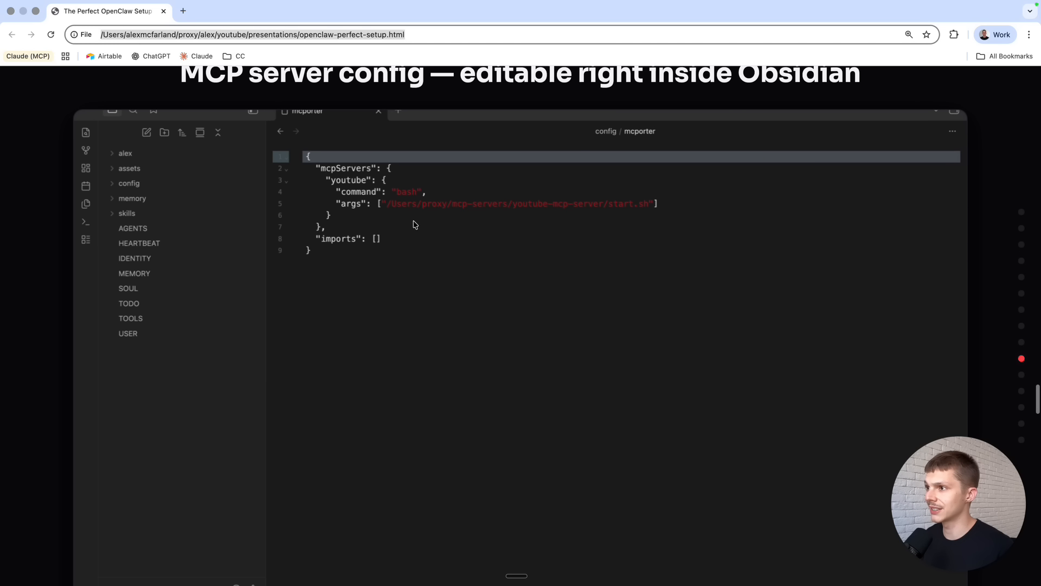
scroll(403, 234, "down", 1)
scroll(404, 235, "up", 1)
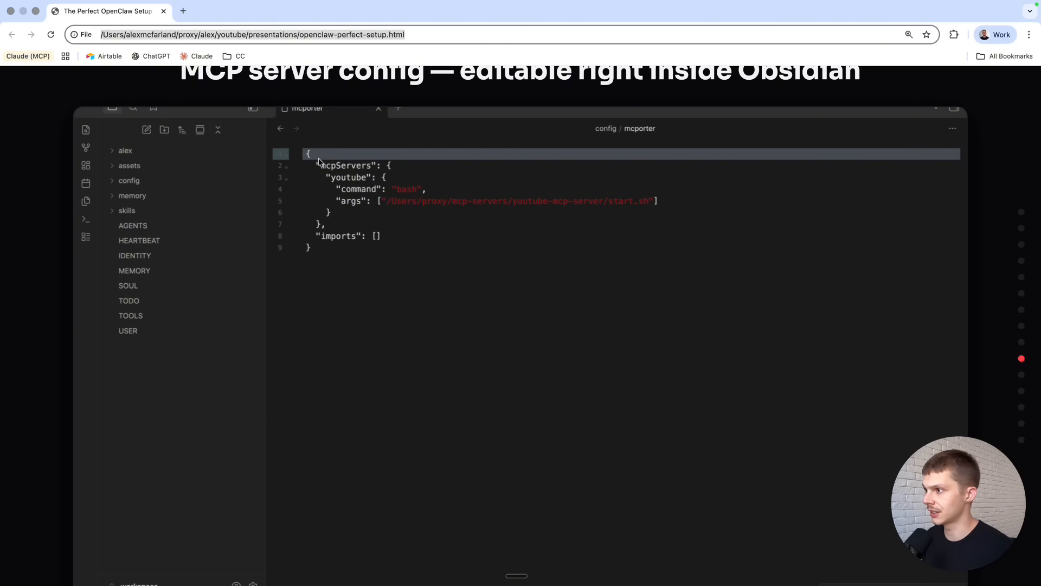
scroll(501, 238, "down", 3)
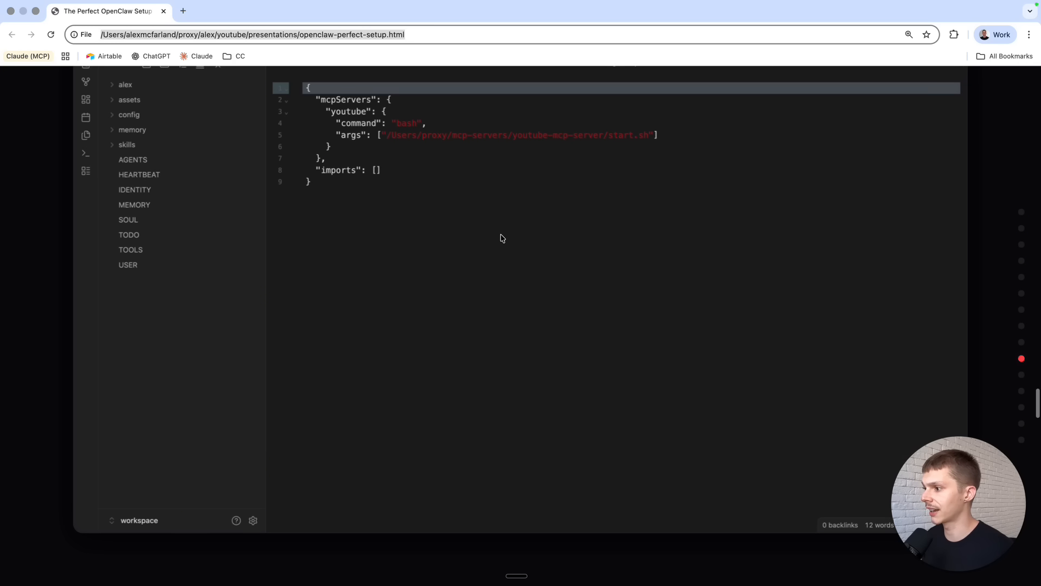
scroll(501, 237, "down", 10)
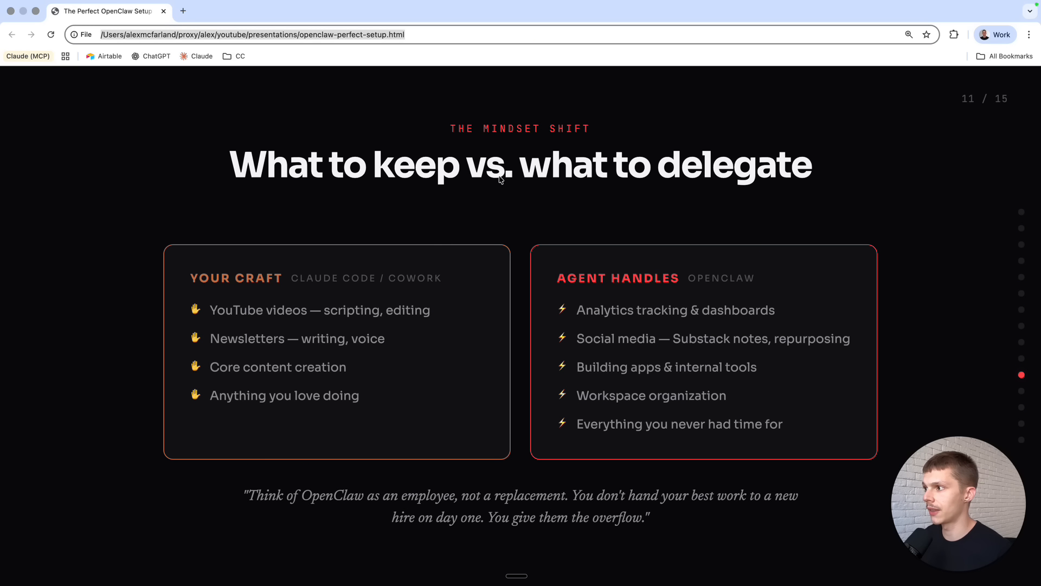
Return to the Obsidian desktop, collapse dashboards, expand the substack and youtube folders, and activate the message field in the proxy conversation.
key("ctrl+Up")
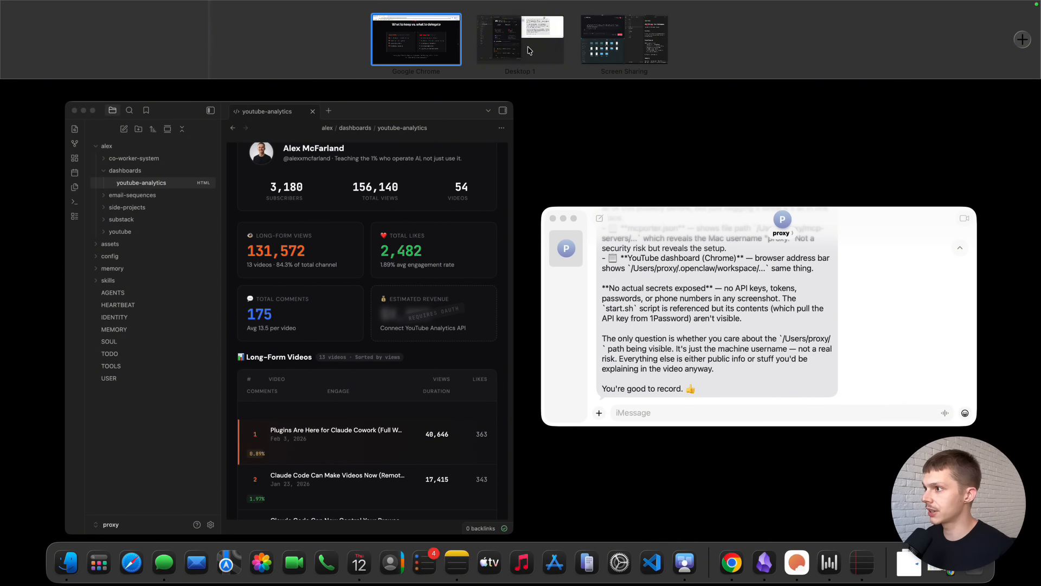
left_click(528, 47)
left_click(744, 235)
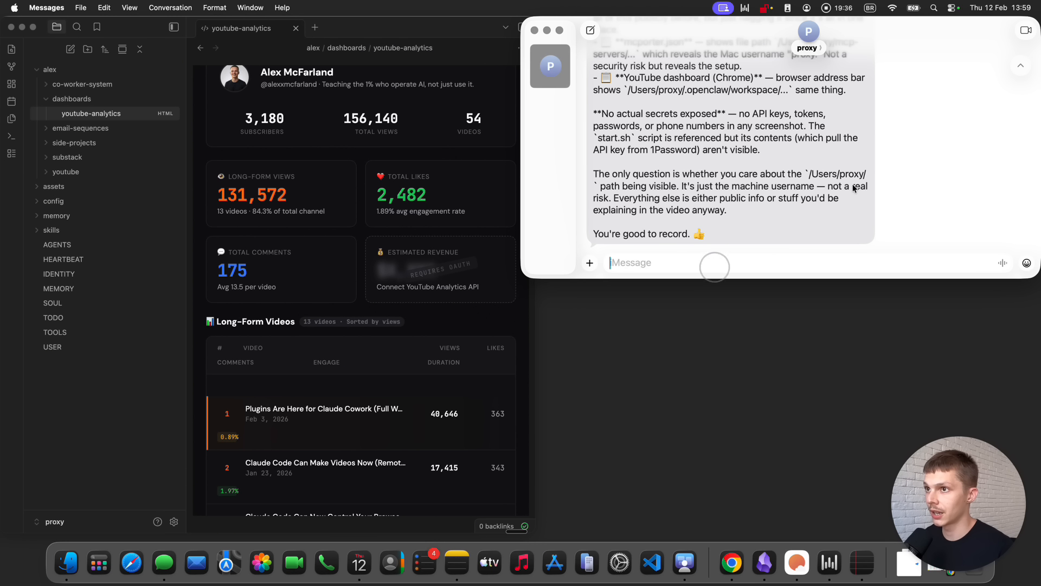
left_click(109, 108)
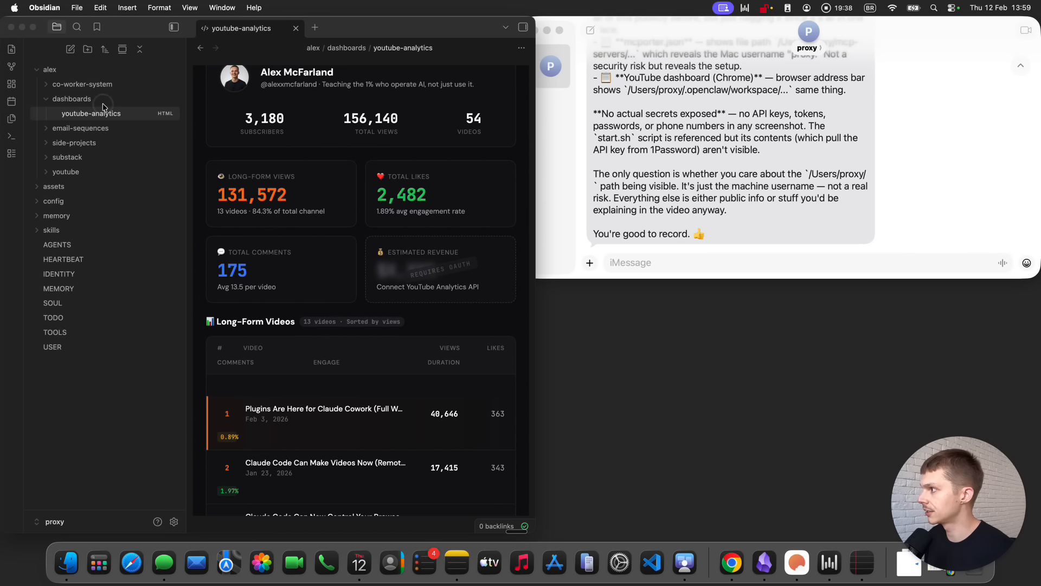
left_click(73, 101)
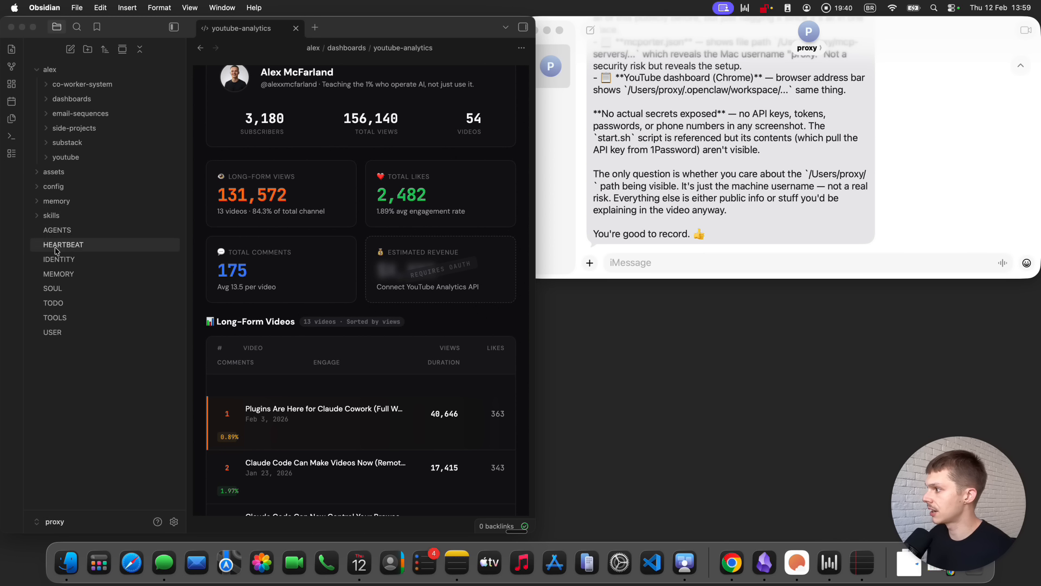
left_click(72, 142)
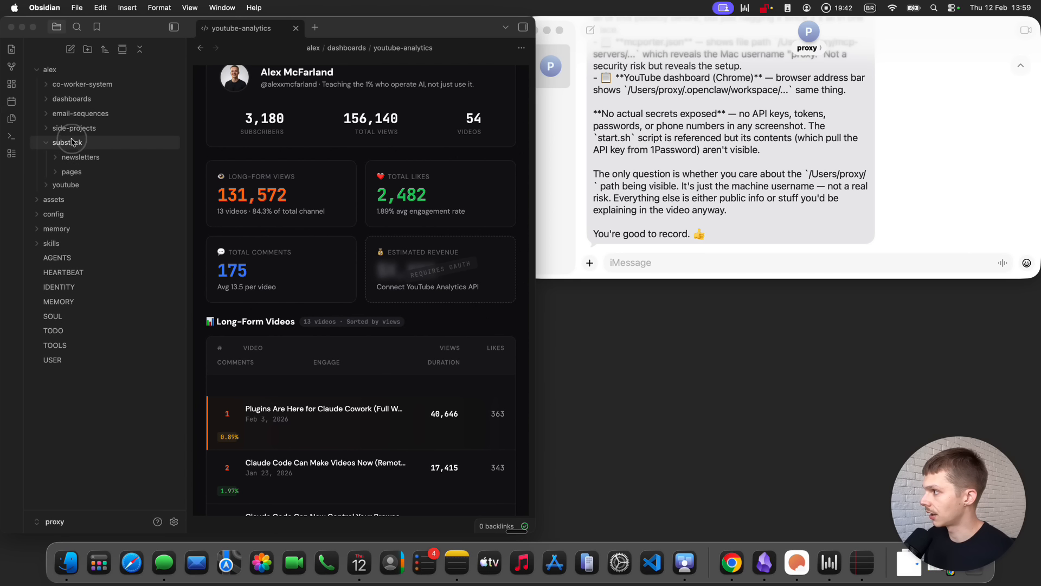
left_click(65, 186)
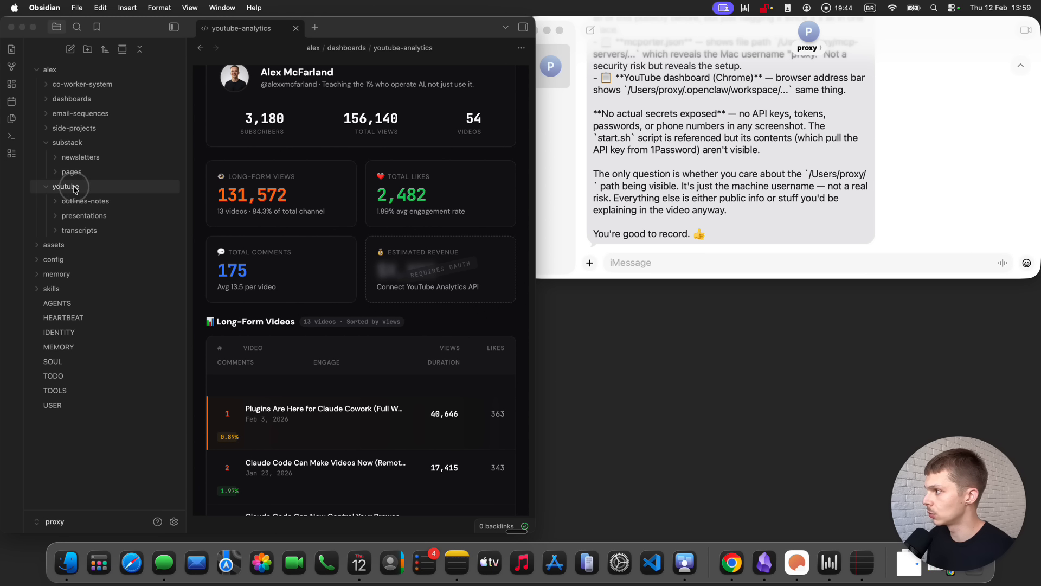
left_click(666, 264)
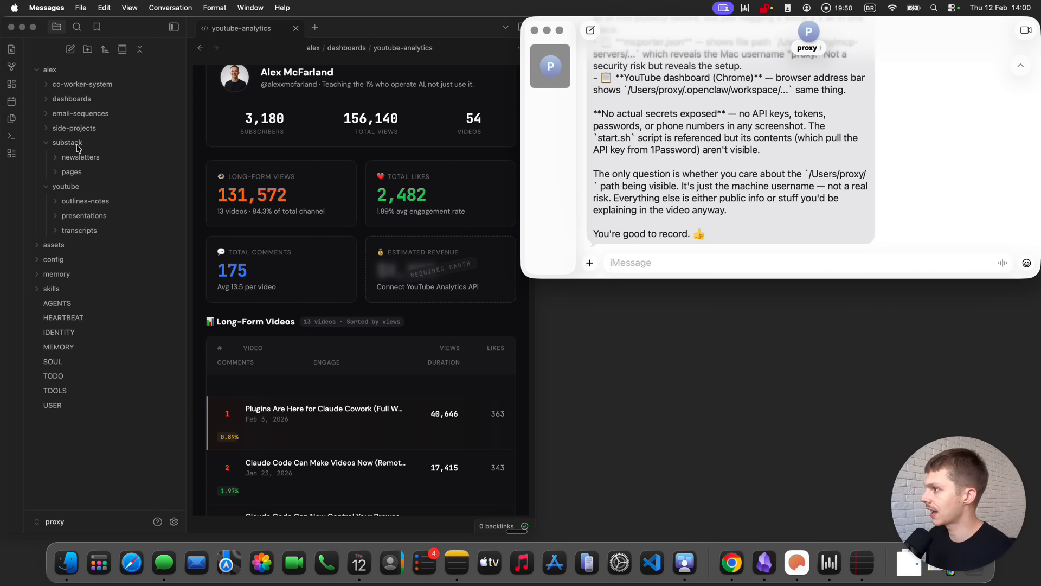
Expand the skills folder, open the SKILL note under thought-leadership, and look through its properties and workflow sections.
left_click(56, 290)
left_click(56, 290)
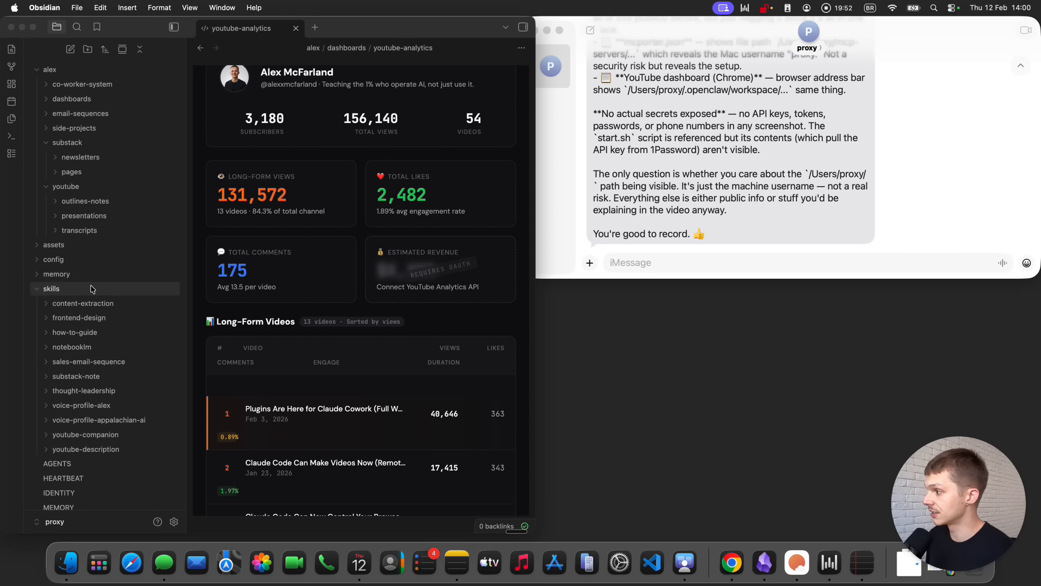
scroll(98, 320, "down", 3)
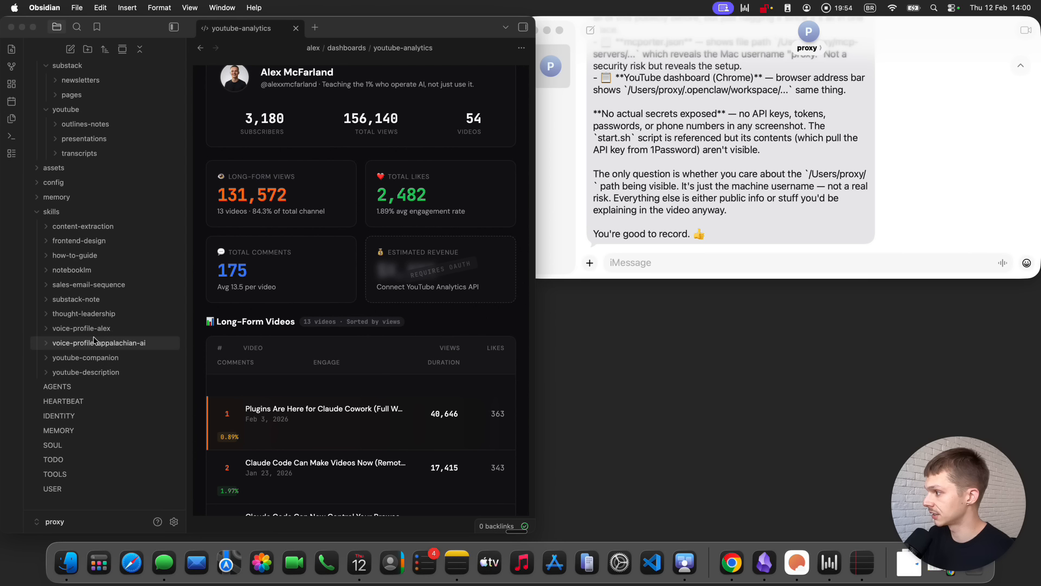
left_click(92, 316)
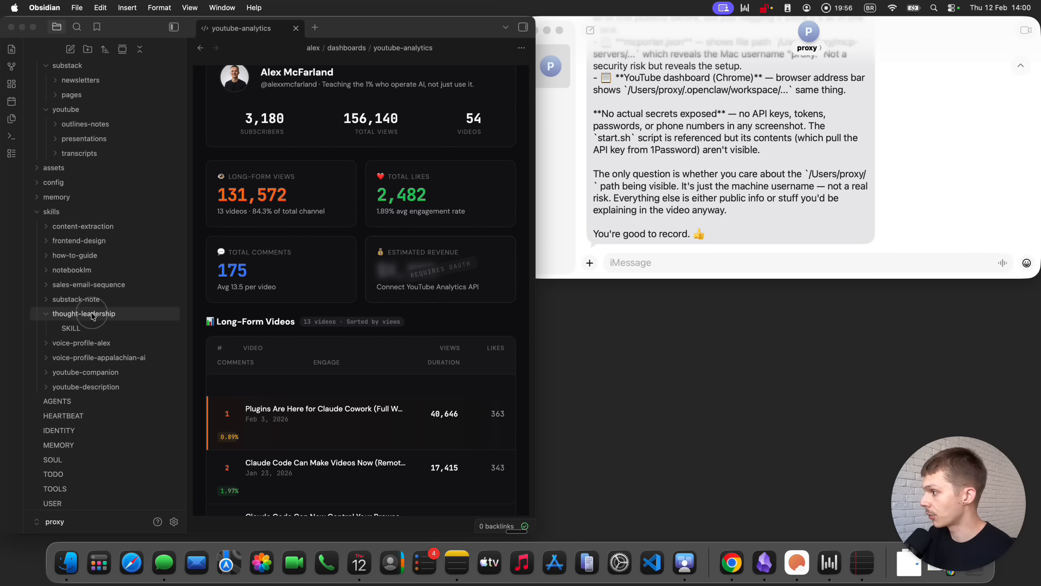
left_click(68, 328)
scroll(318, 258, "down", 5)
scroll(318, 258, "down", 5)
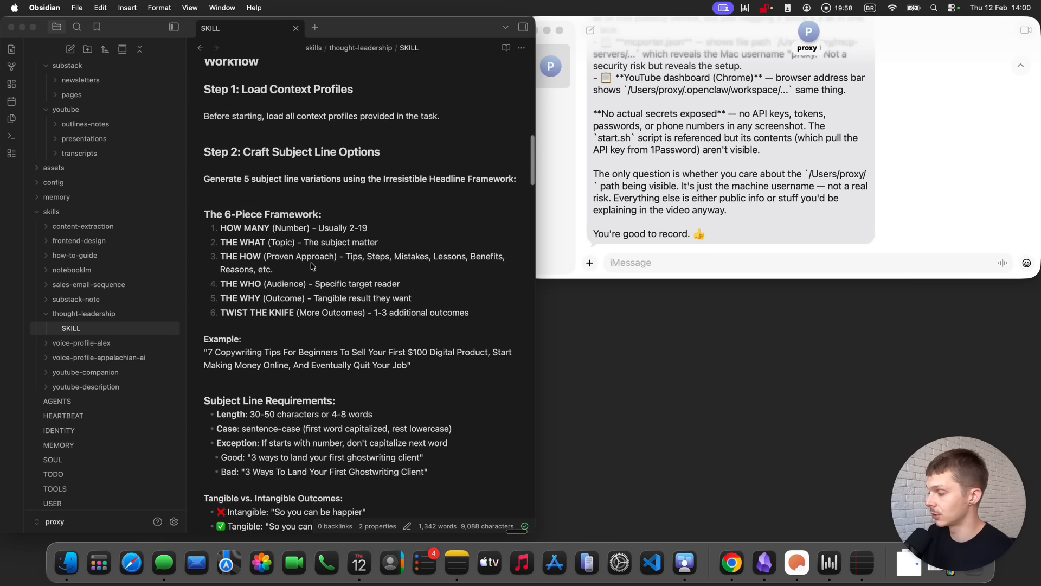
scroll(315, 263, "up", 10)
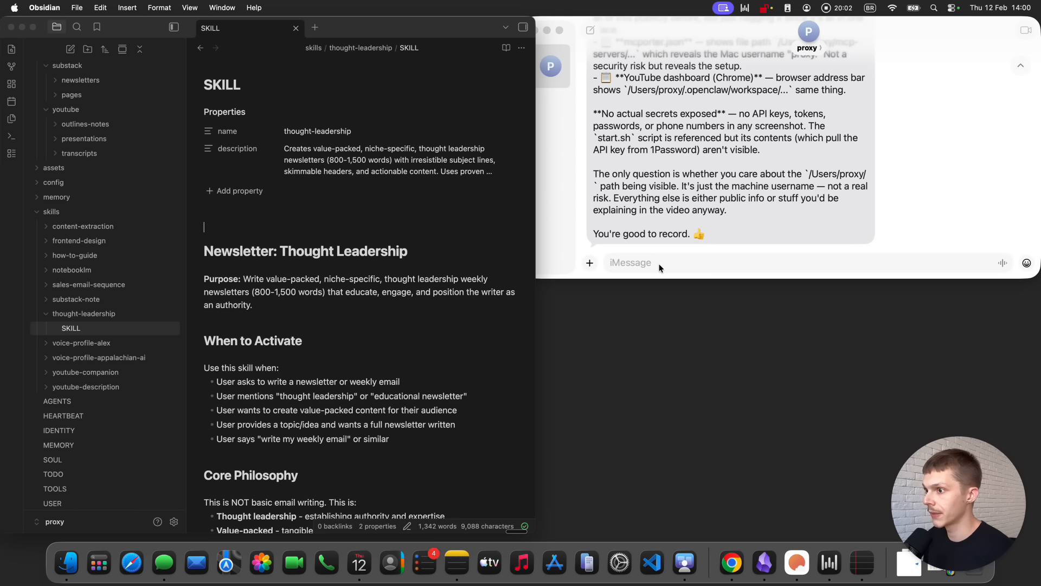
Message proxy to turn the latest YouTube transcript into a thought leadership newsletter and put everything in the correct spot in the Obsidian vault.
left_click(642, 263)
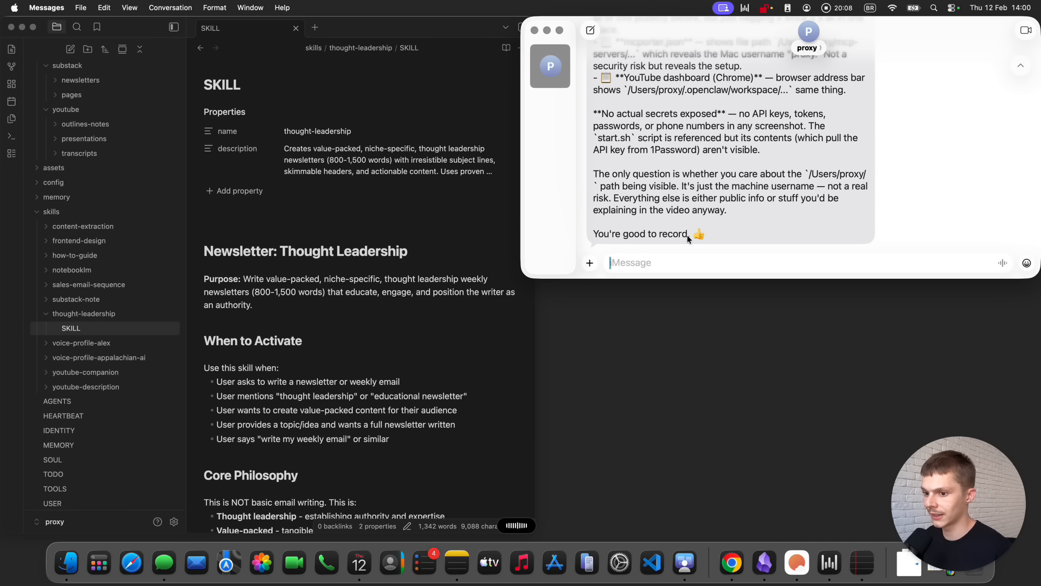
type("Proxy take my latest YouTube transcript and turn it into a thought leadership newsletter")
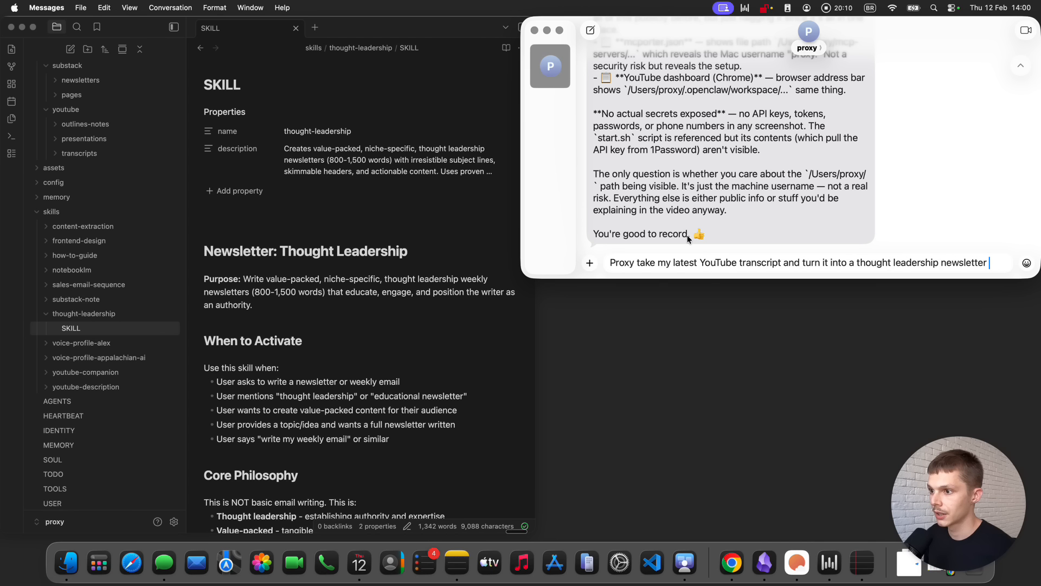
key("fn")
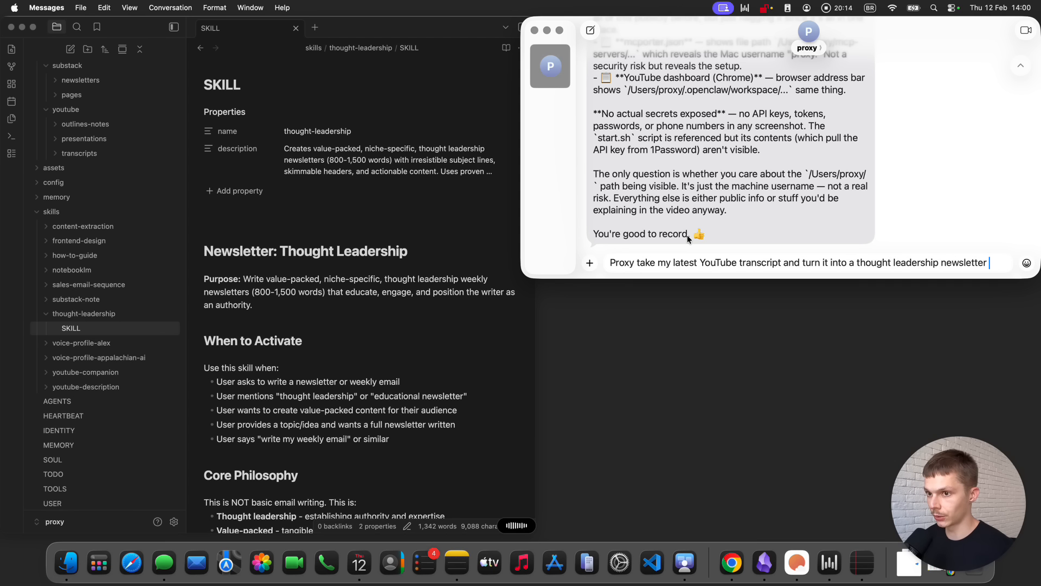
key("Return")
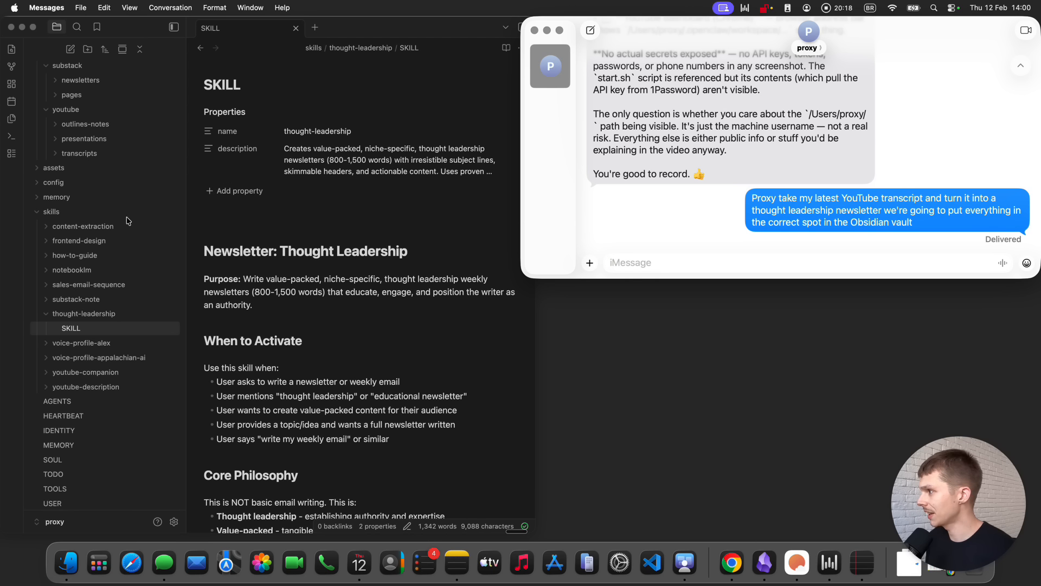
Collapse the skills folder in the vault's file list and check the proxy conversation for a reply.
left_click(61, 216)
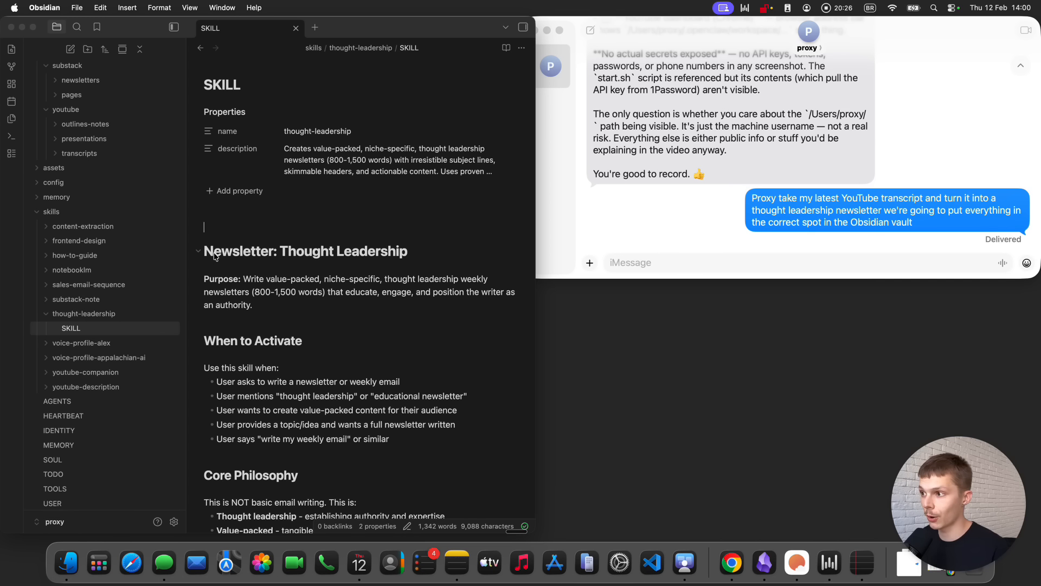
left_click(90, 212)
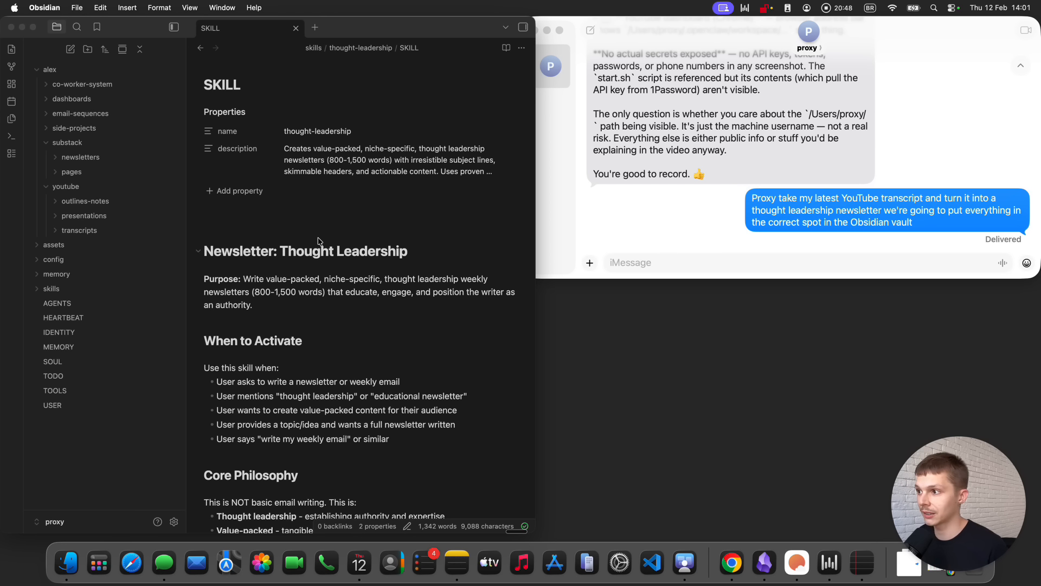
key("ctrl+Up")
left_click(625, 56)
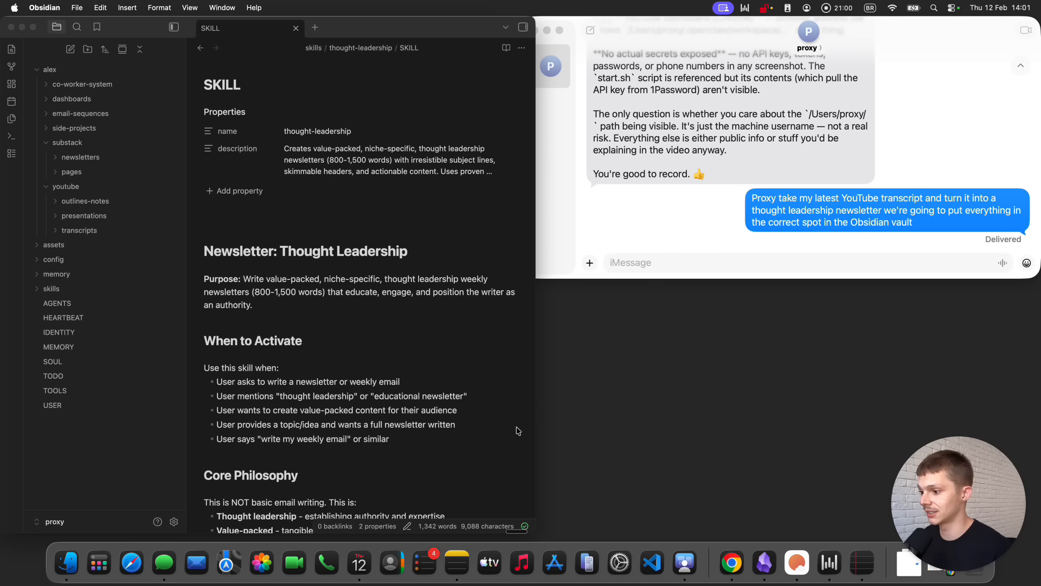
left_click(923, 345)
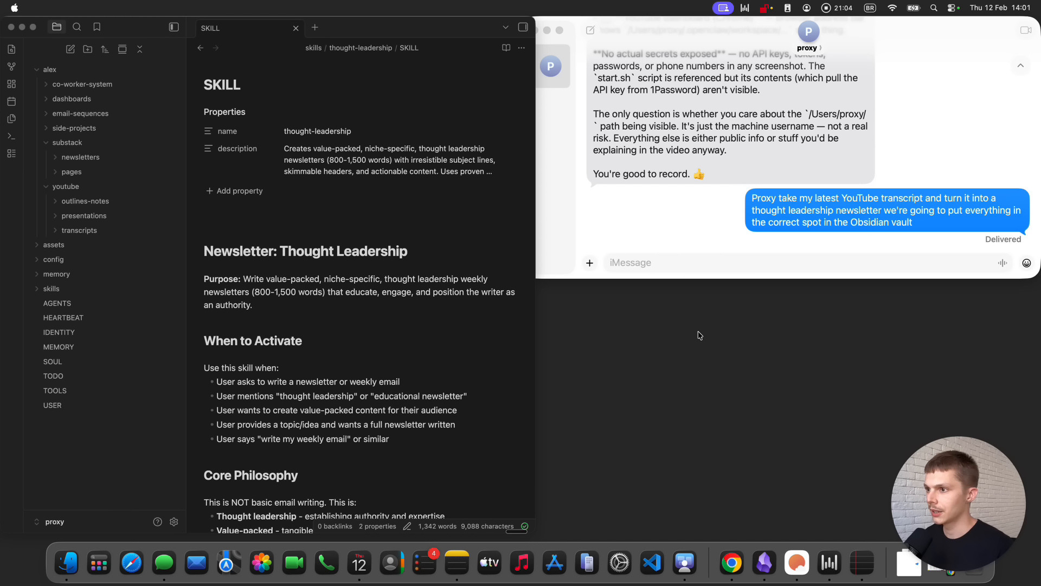
scroll(789, 191, "down", 1)
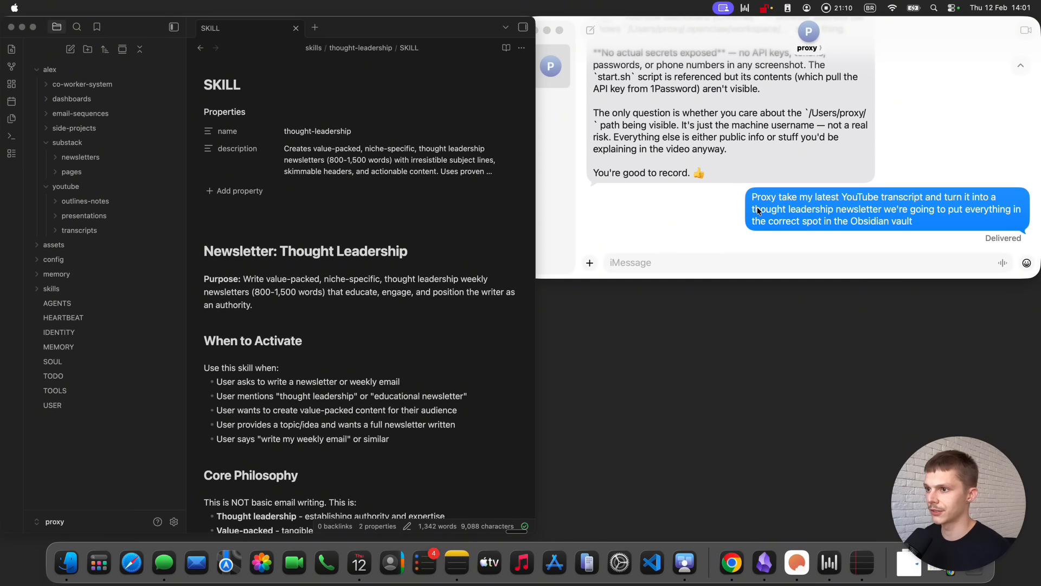
Switch to the Chrome presentation and review the "What to keep vs. what to delegate" slide, including its closing quote.
key("ctrl+Up")
left_click(410, 53)
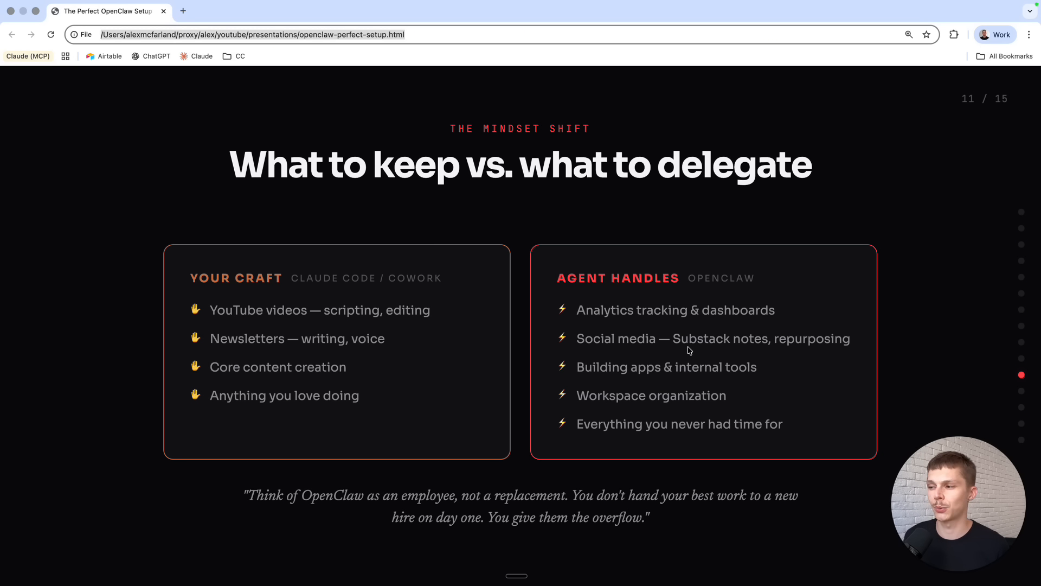
scroll(689, 355, "down", 1)
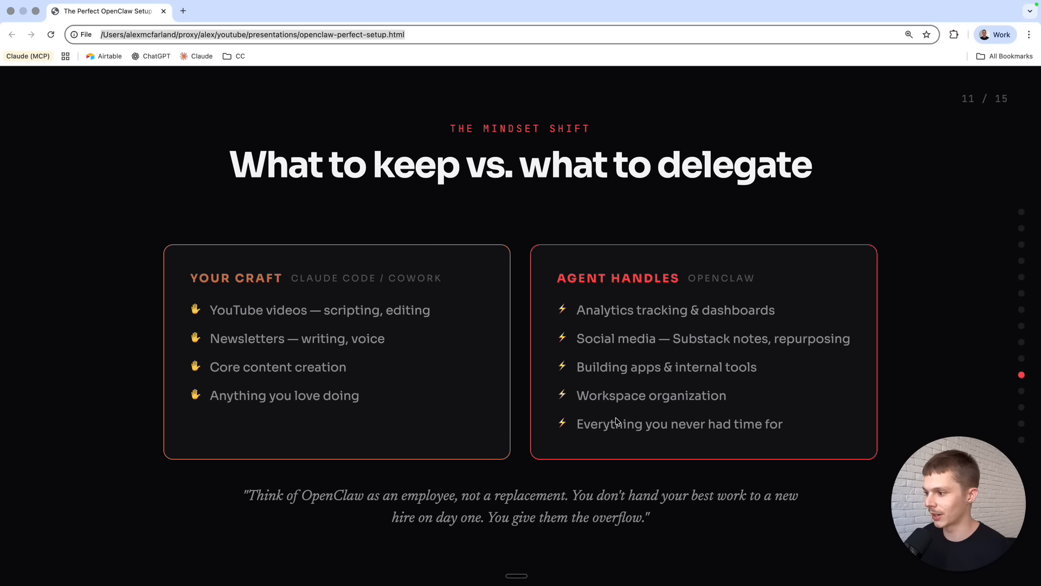
left_click_drag(301, 496, 469, 495)
left_click(465, 496)
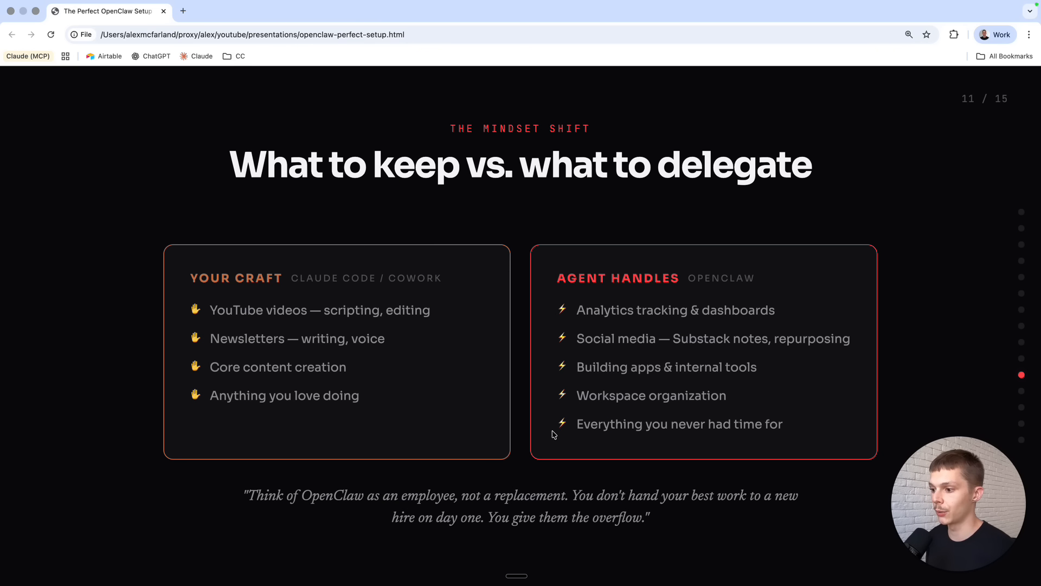
Review the "What my agent built this week" slide and advance to the custom YouTube analytics dashboard slide.
scroll(550, 428, "down", 5)
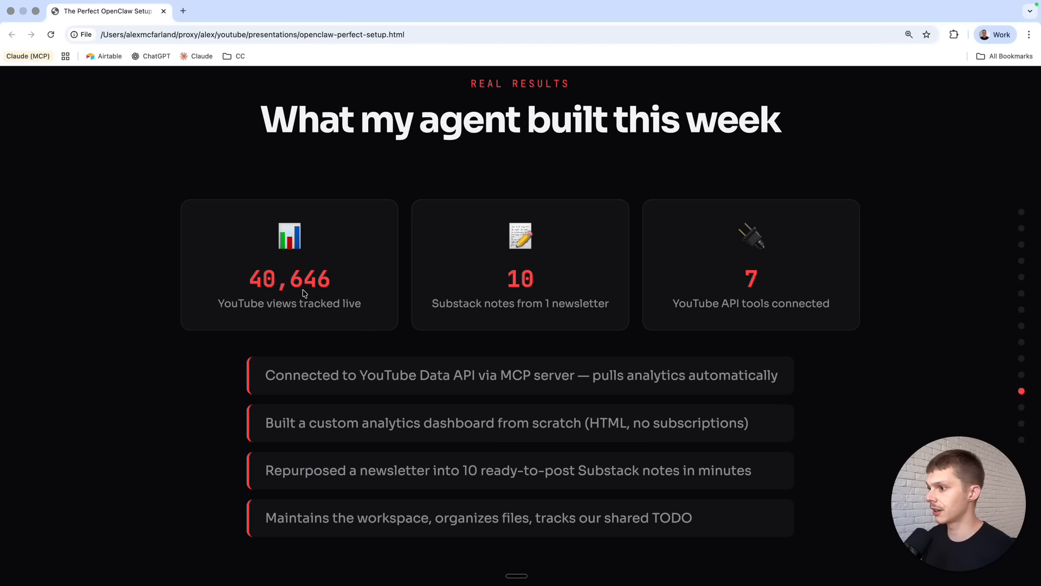
scroll(600, 288, "down", 1)
scroll(562, 280, "up", 1)
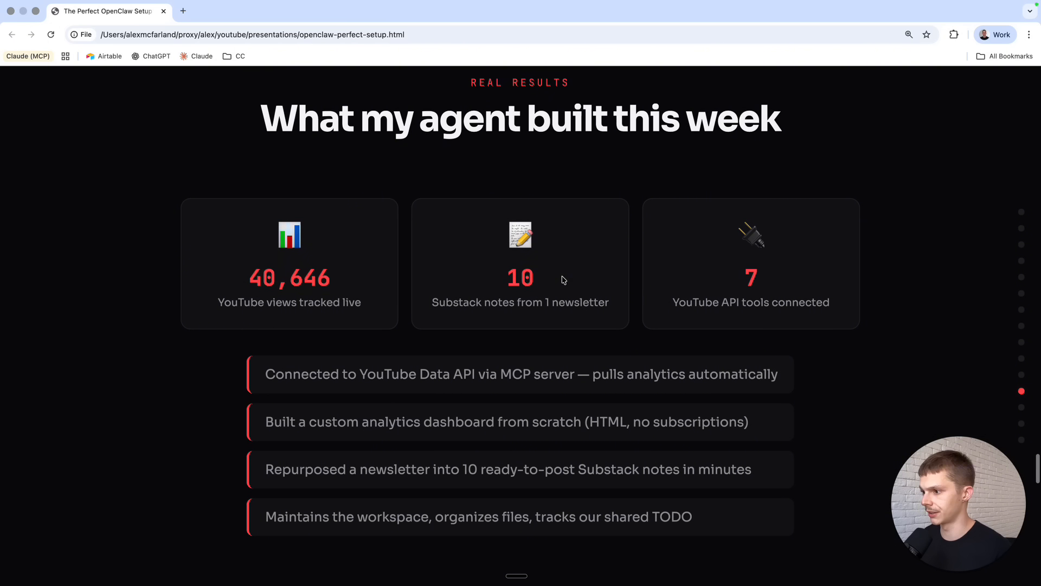
left_click_drag(284, 376, 593, 395)
left_click(594, 398)
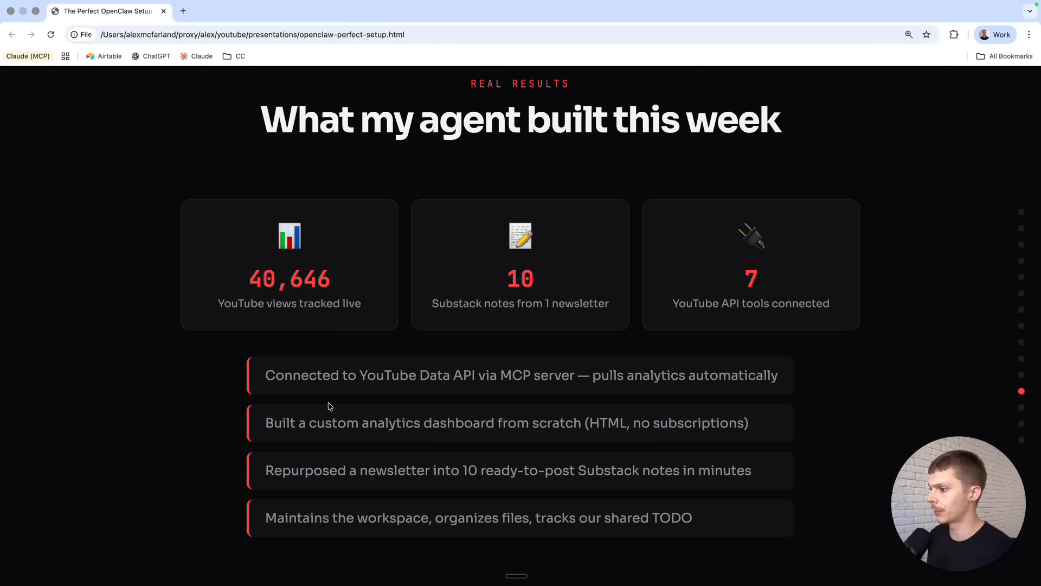
scroll(505, 421, "down", 3)
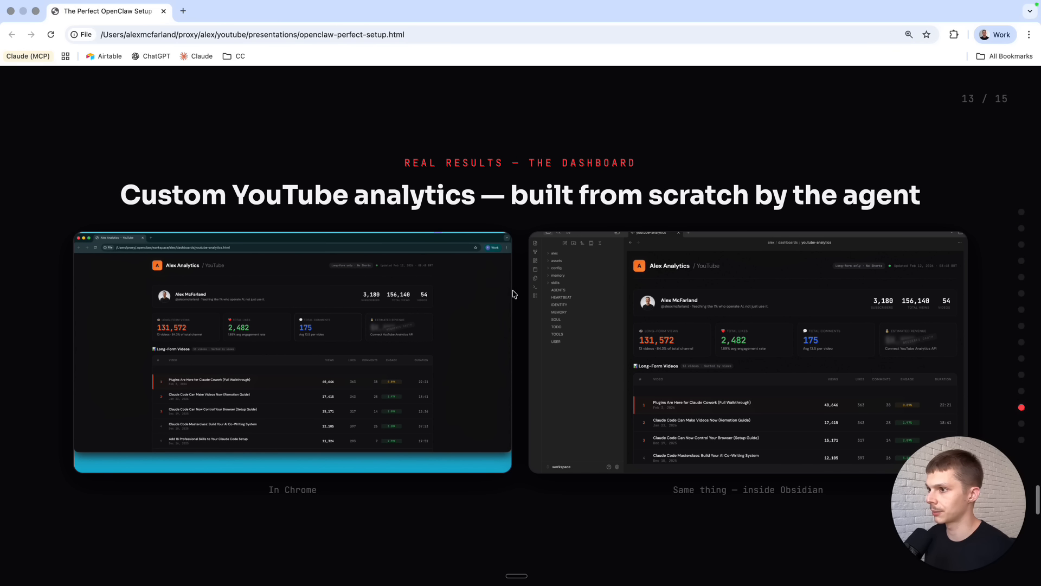
Review the setup order on the "Start here. In this order." slide and advance to the closing "The Perfect OpenClaw Setup" slide.
scroll(567, 360, "down", 5)
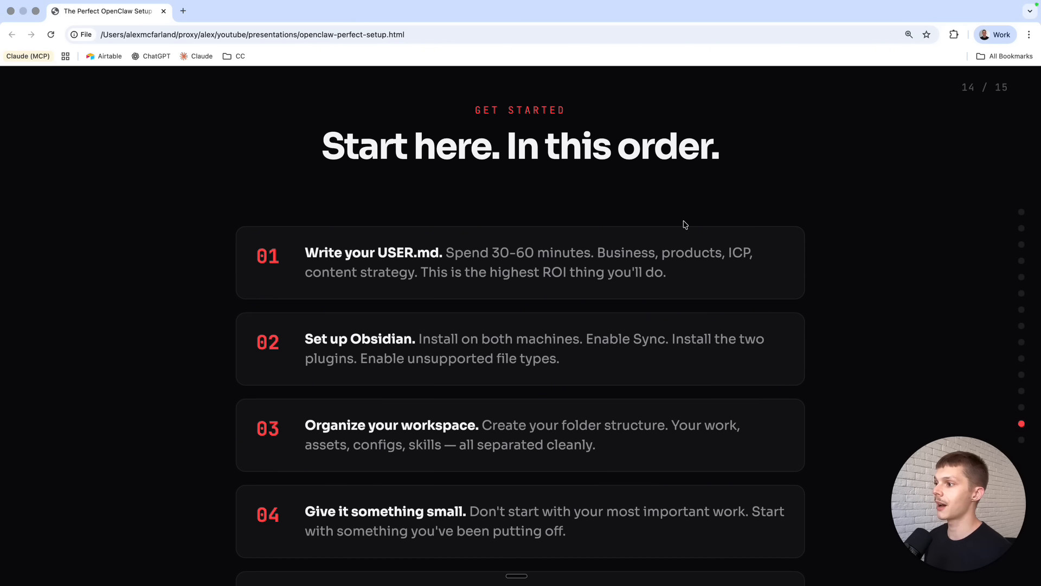
scroll(398, 244, "down", 2)
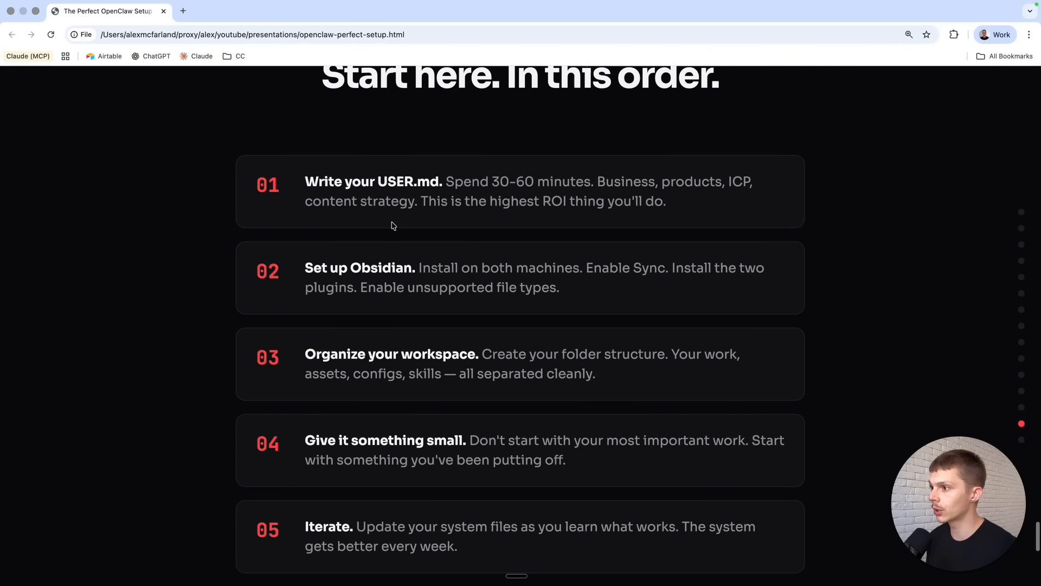
scroll(404, 196, "down", 1)
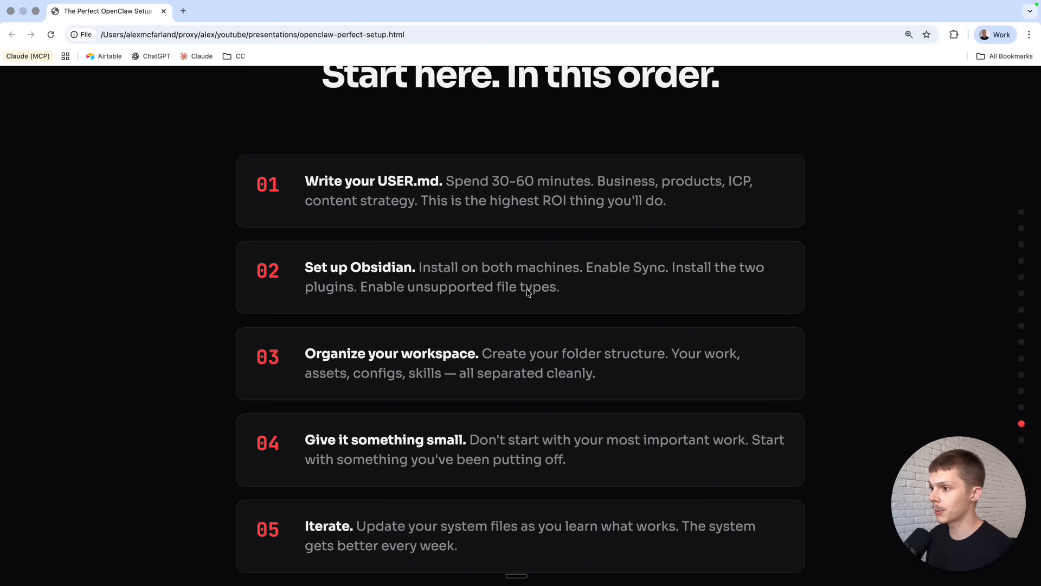
left_click_drag(419, 268, 594, 296)
left_click(594, 296)
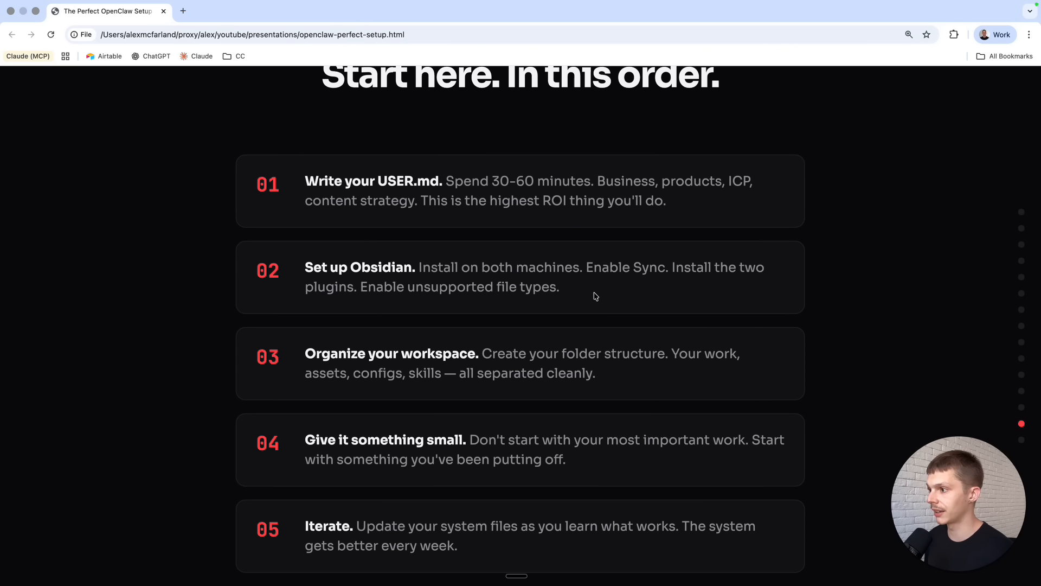
scroll(591, 297, "down", 1)
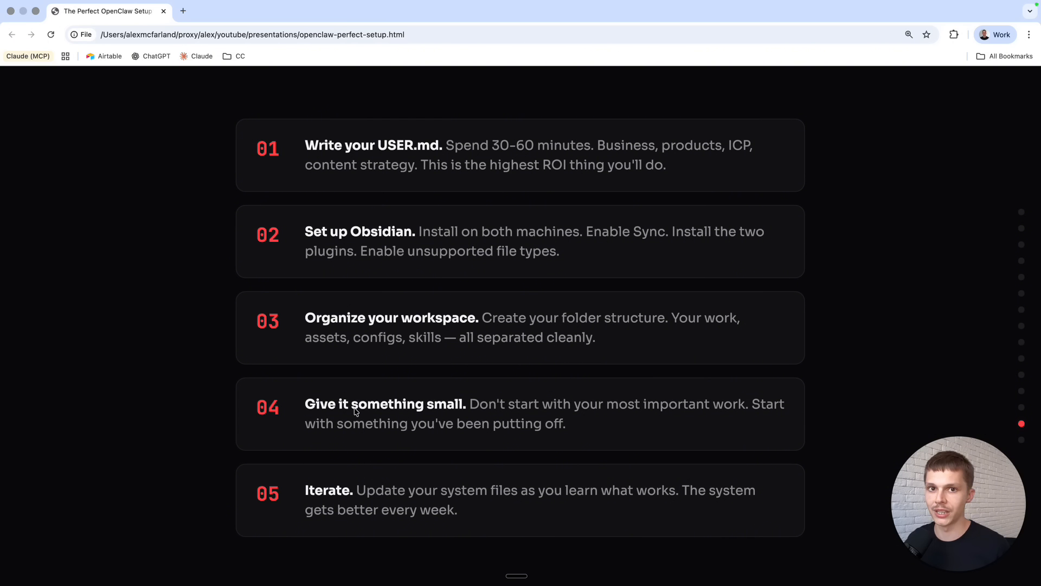
scroll(495, 365, "down", 5)
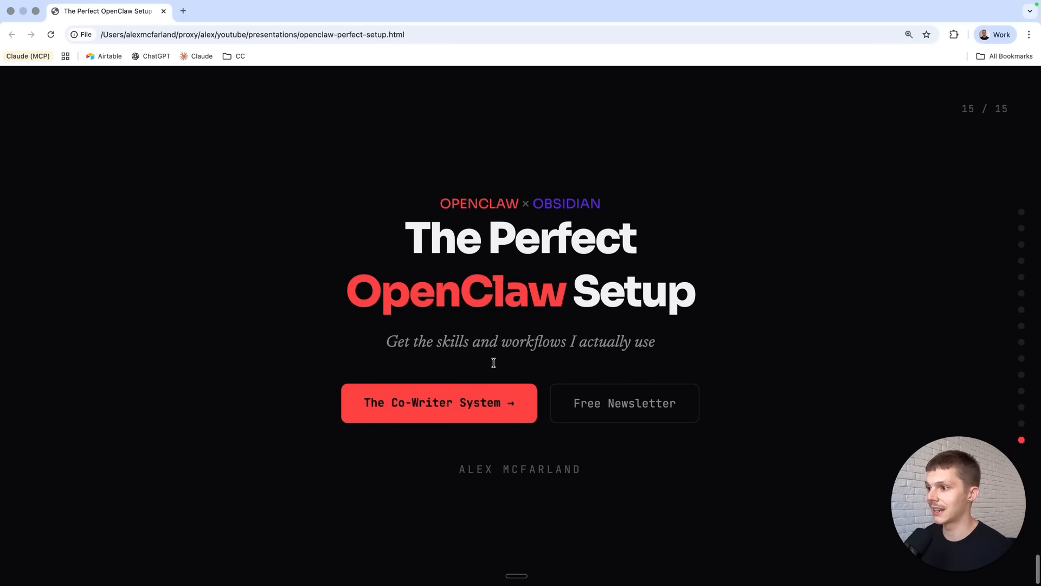